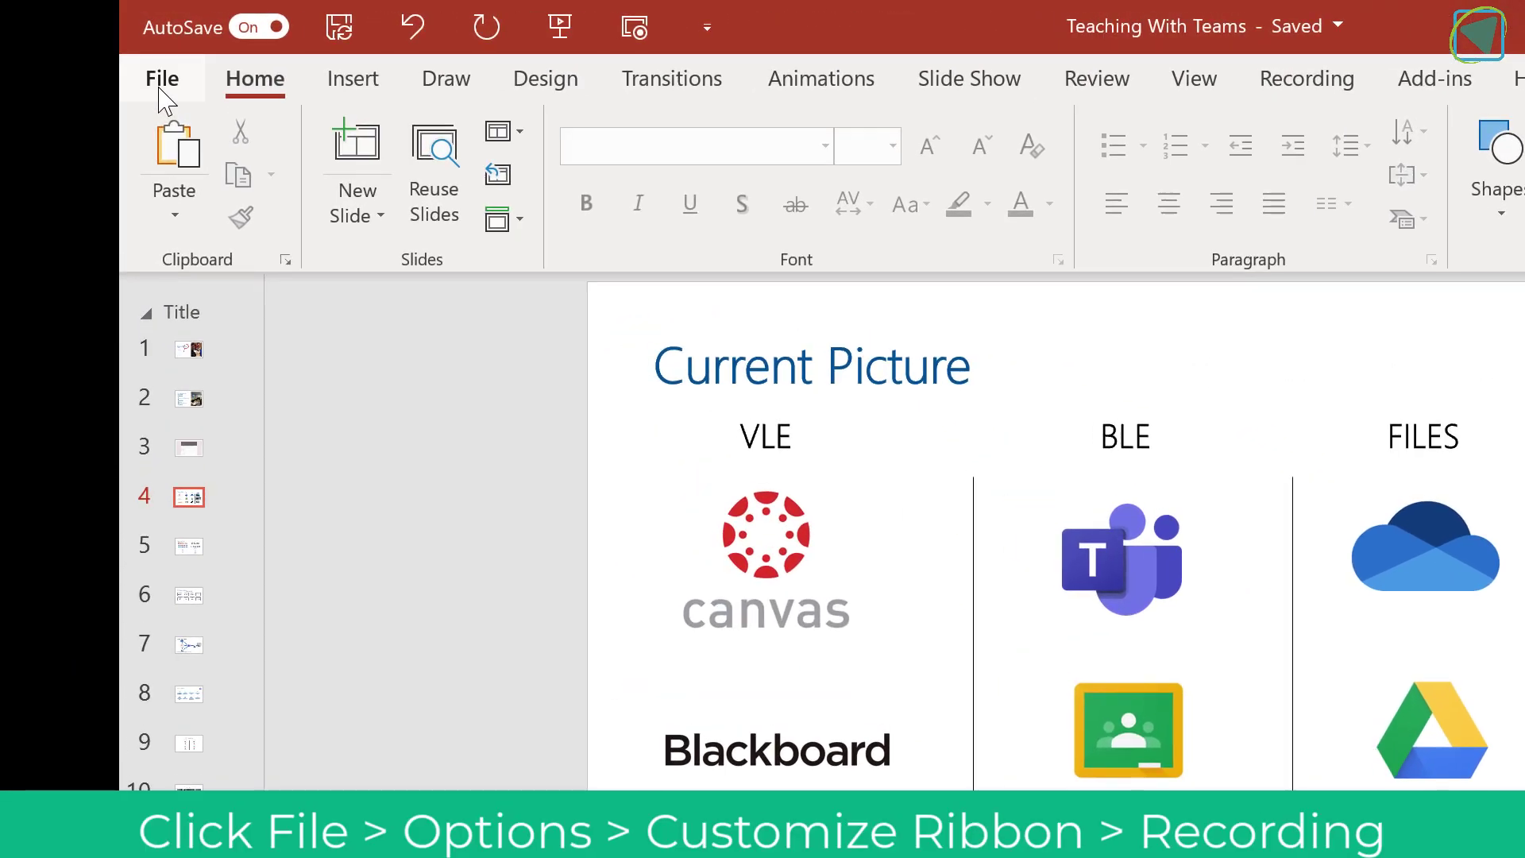
In PowerPoint Options > Customize Ribbon, untick the Developer tab and leave Recording enabled.
left_click(159, 90)
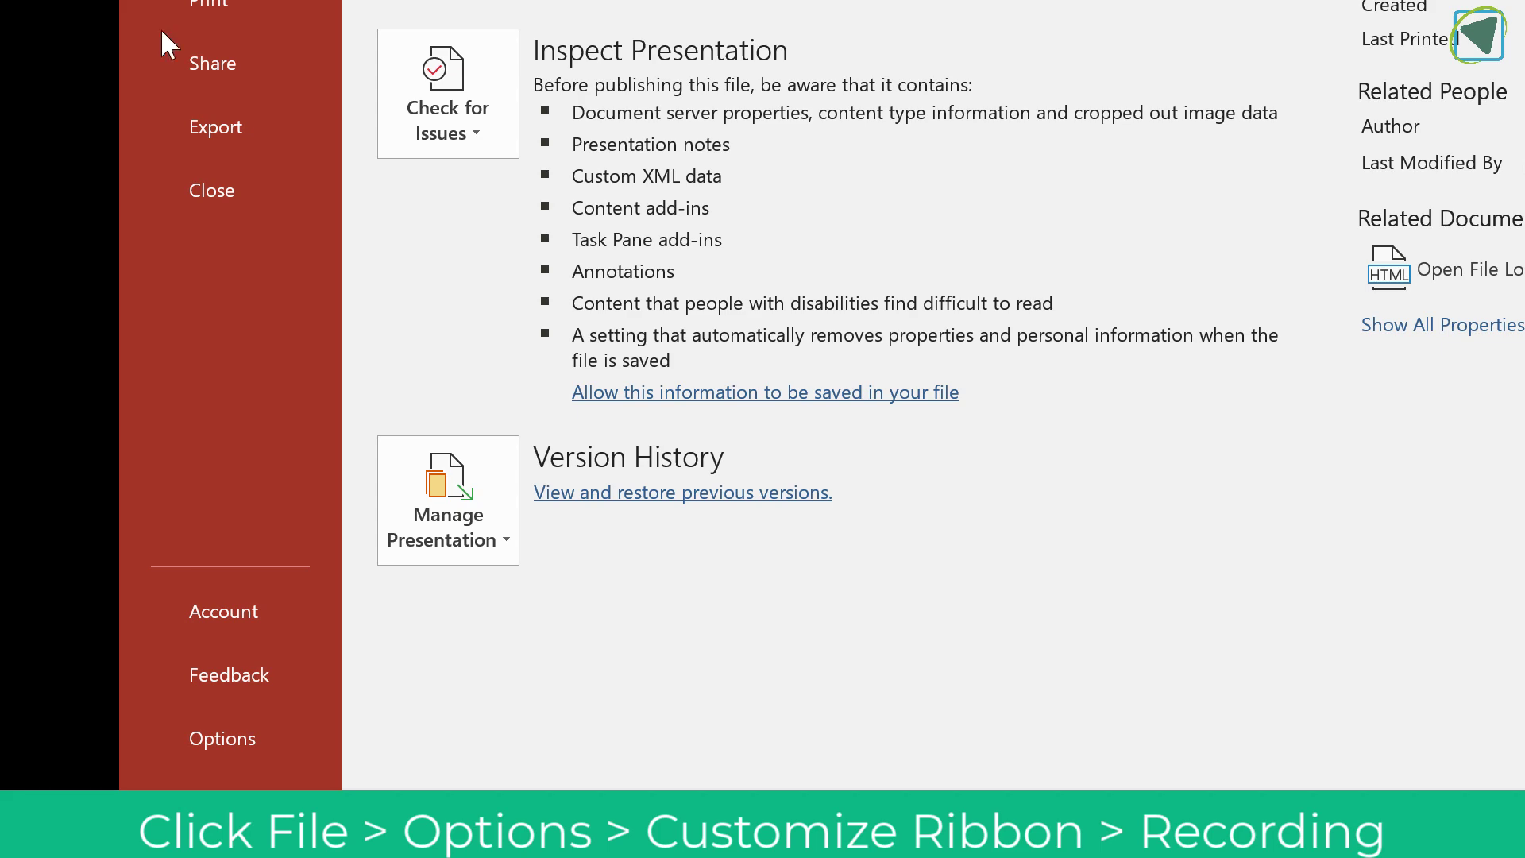
left_click(242, 742)
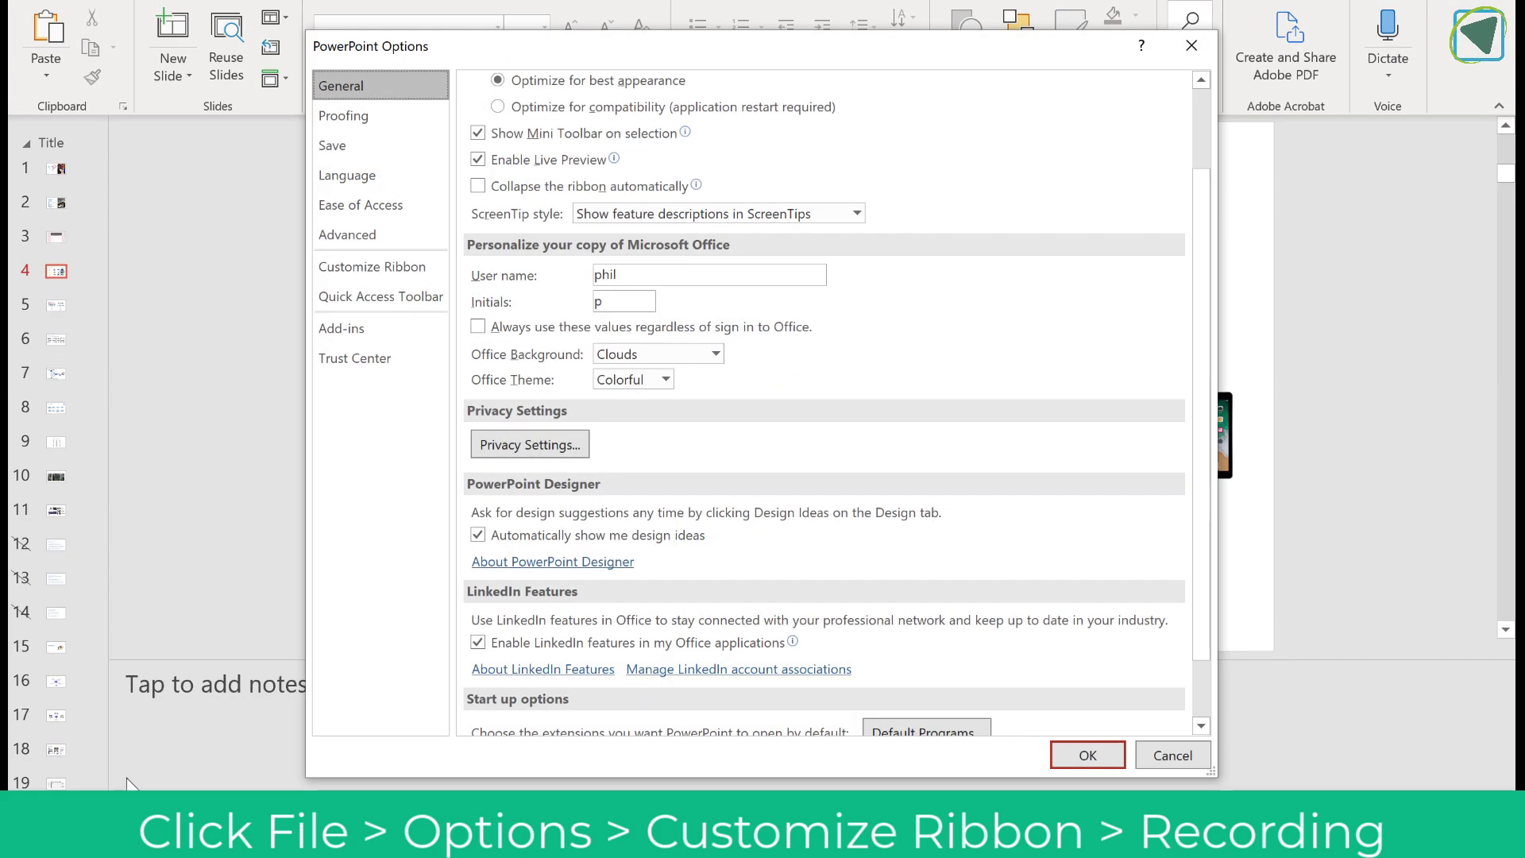
left_click(416, 269)
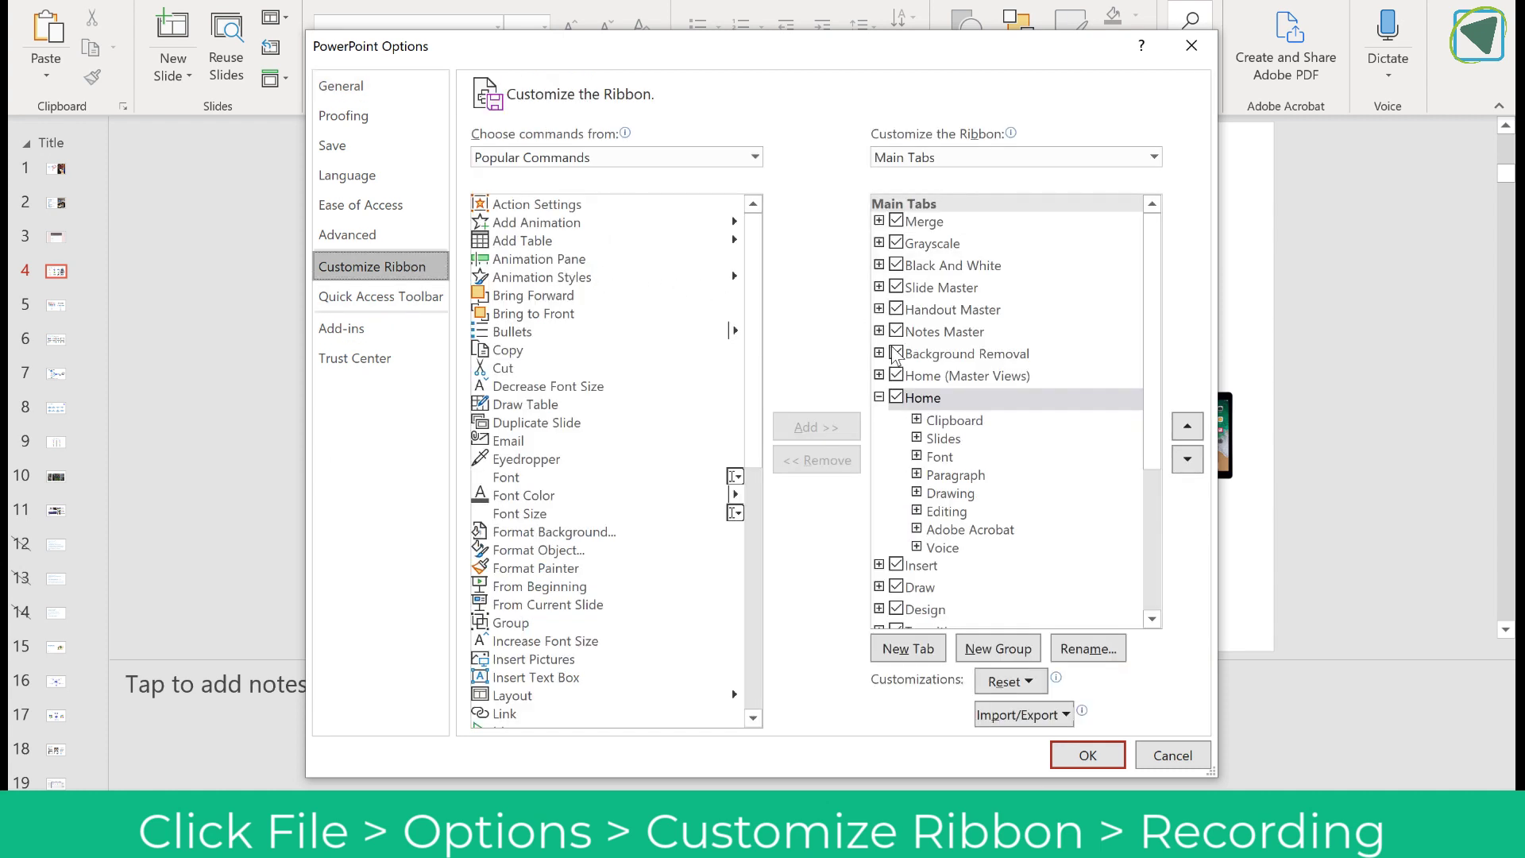
scroll(921, 393, "down", 5)
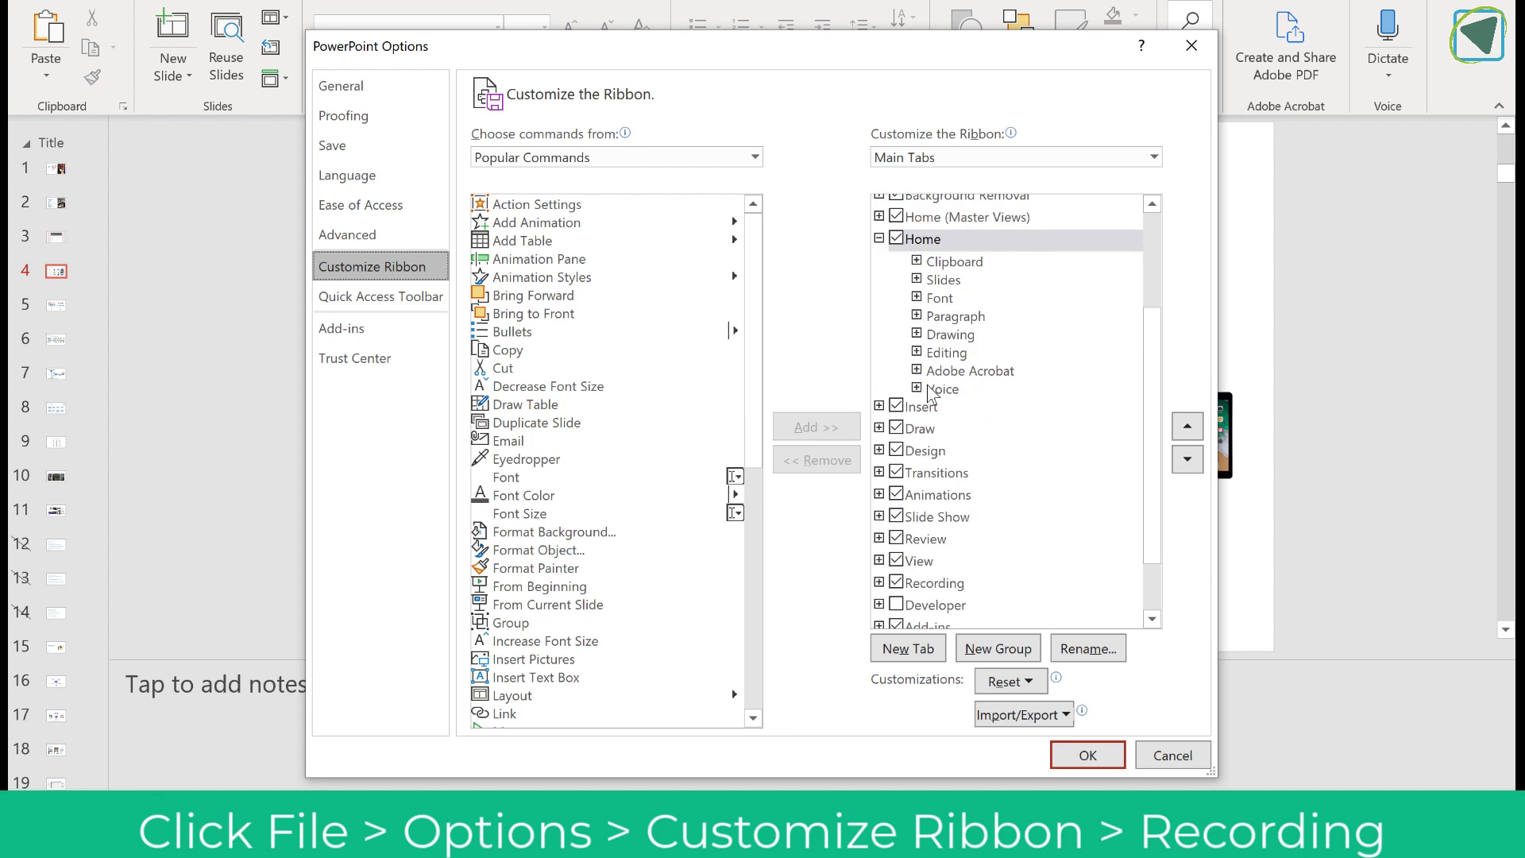
scroll(927, 384, "down", 1)
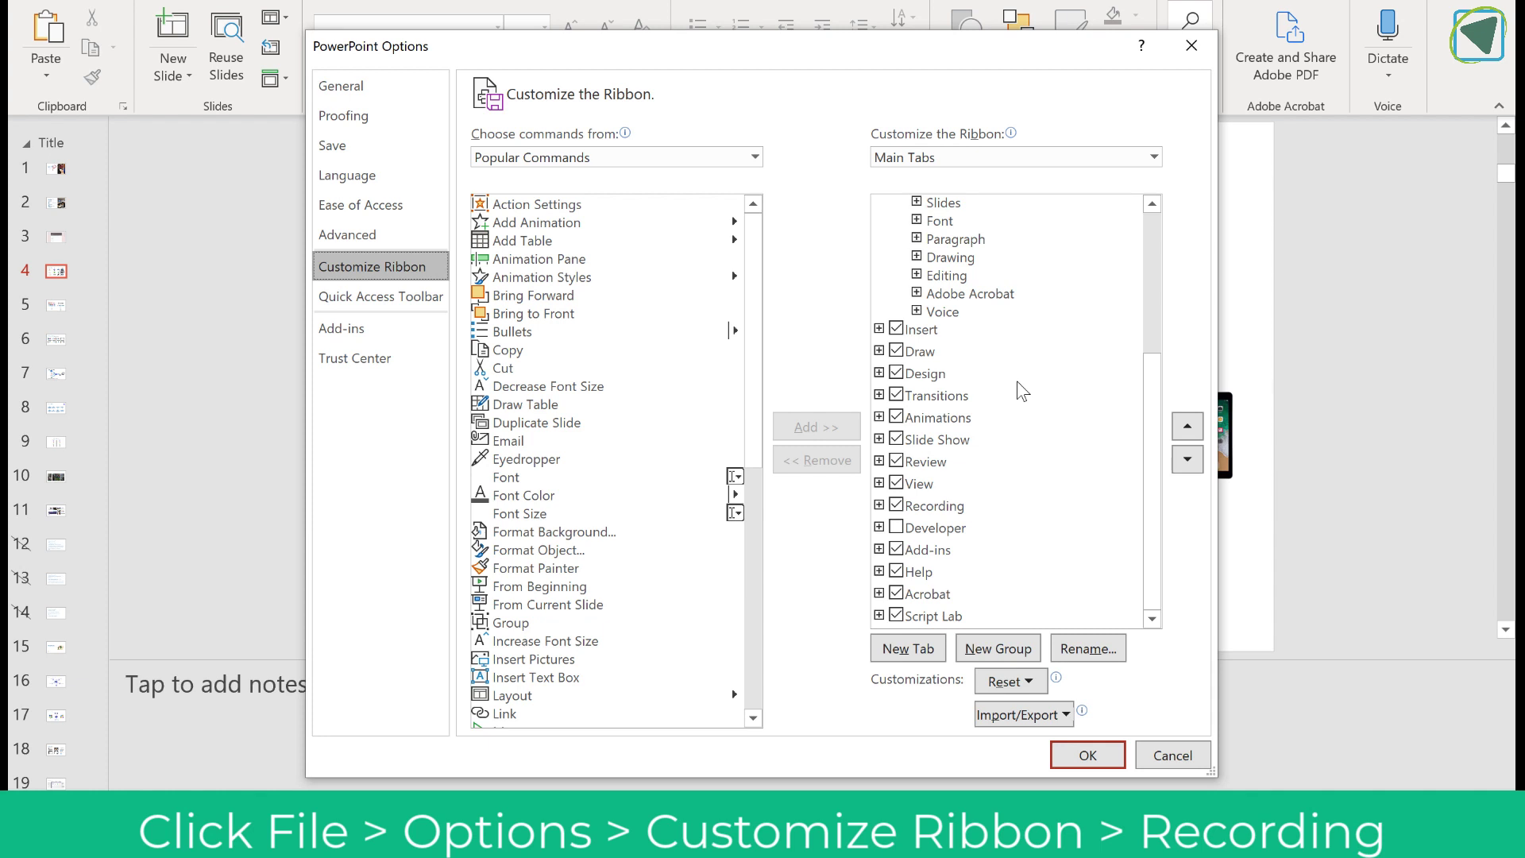
left_click(895, 526)
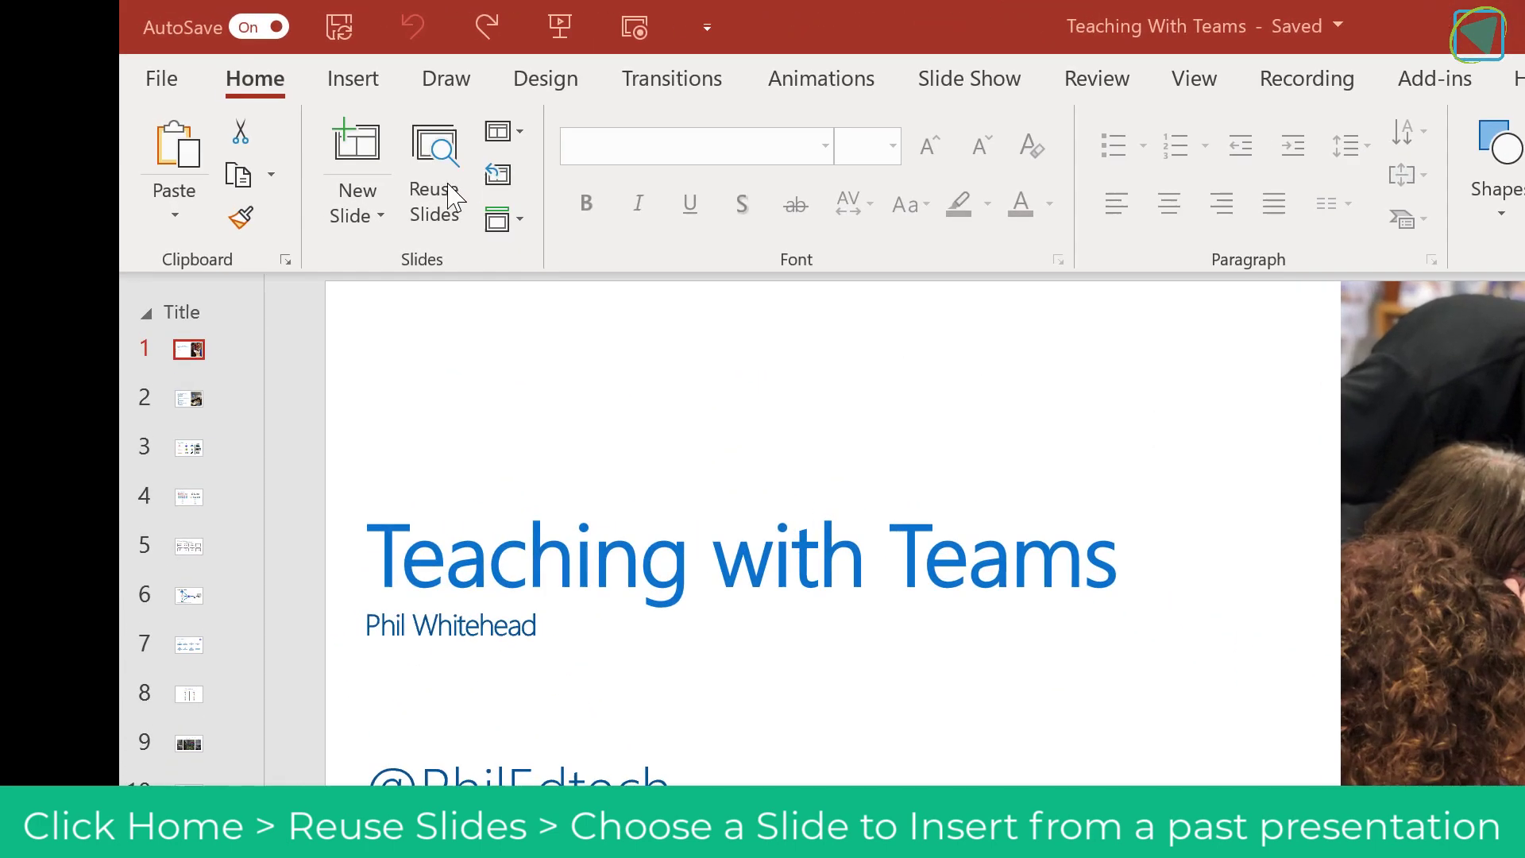
Reuse the Starting Point slide from the MIE Academy copy deck, then return to the title slide.
left_click(311, 92)
left_click(442, 155)
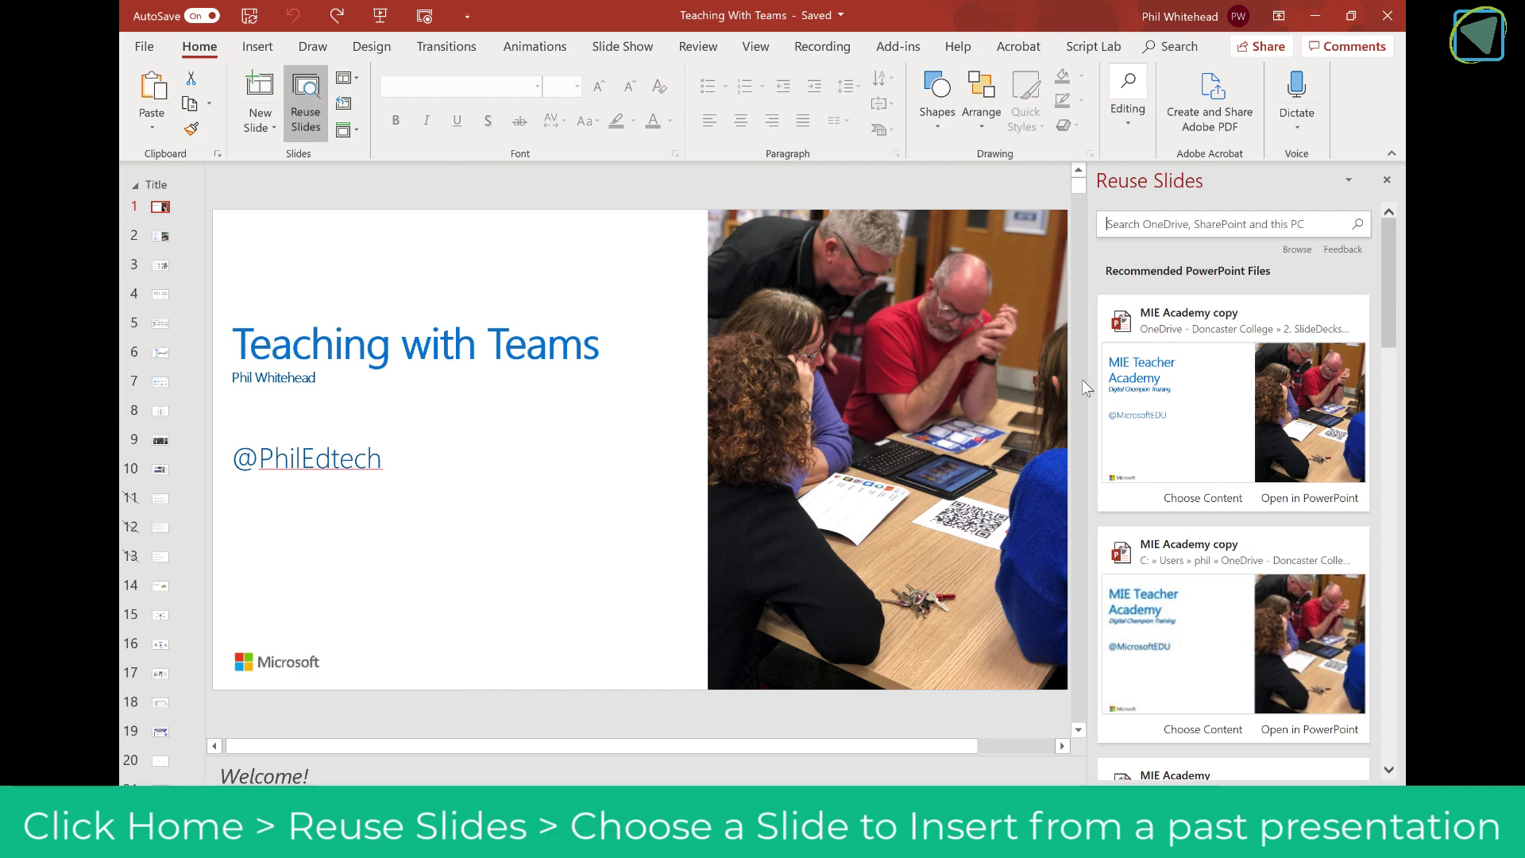
left_click(1204, 411)
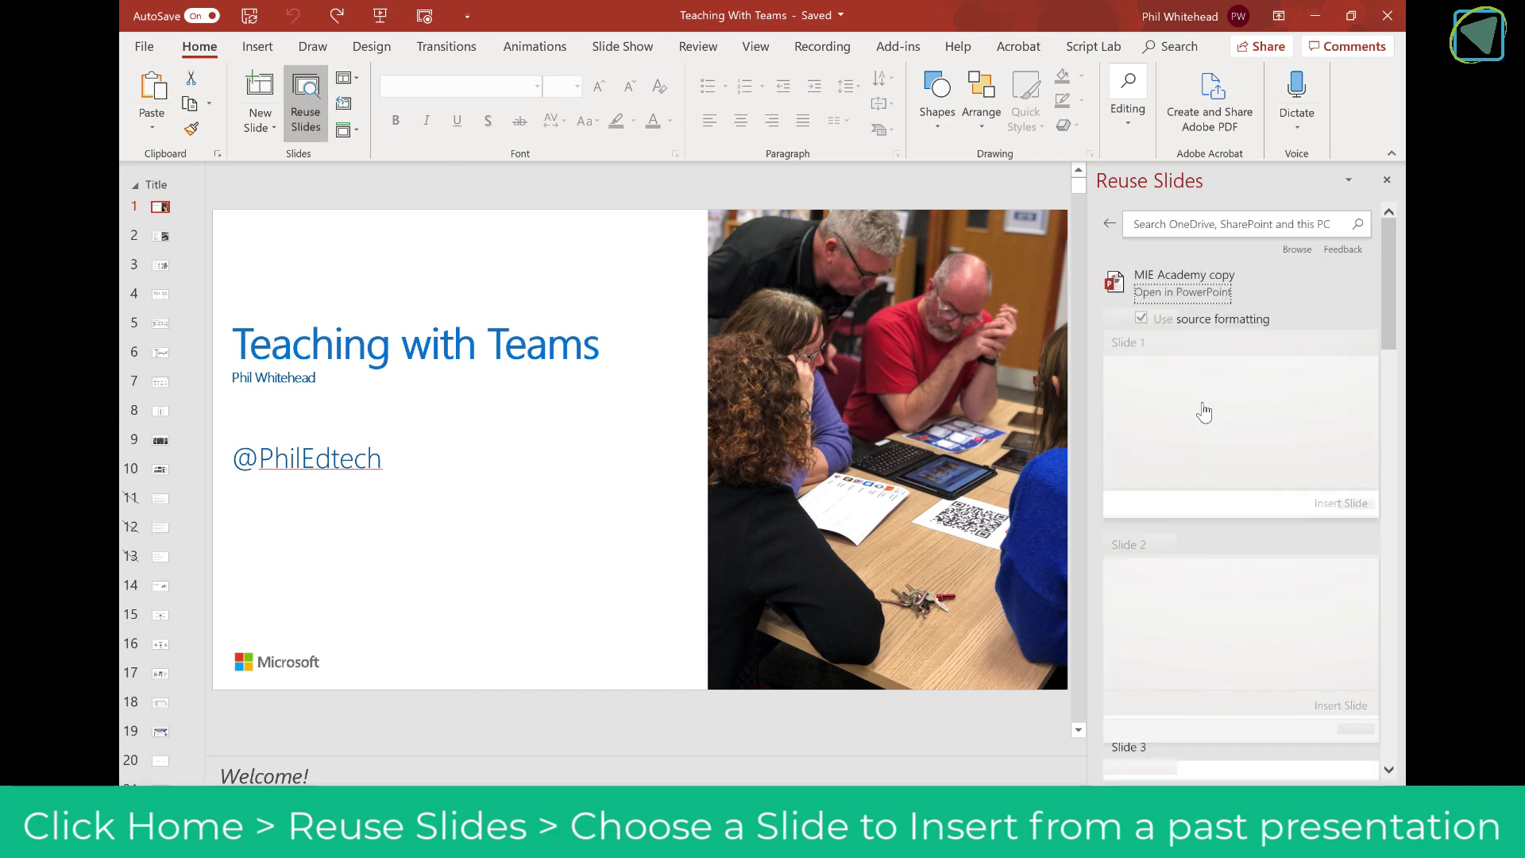
scroll(1204, 407, "down", 8)
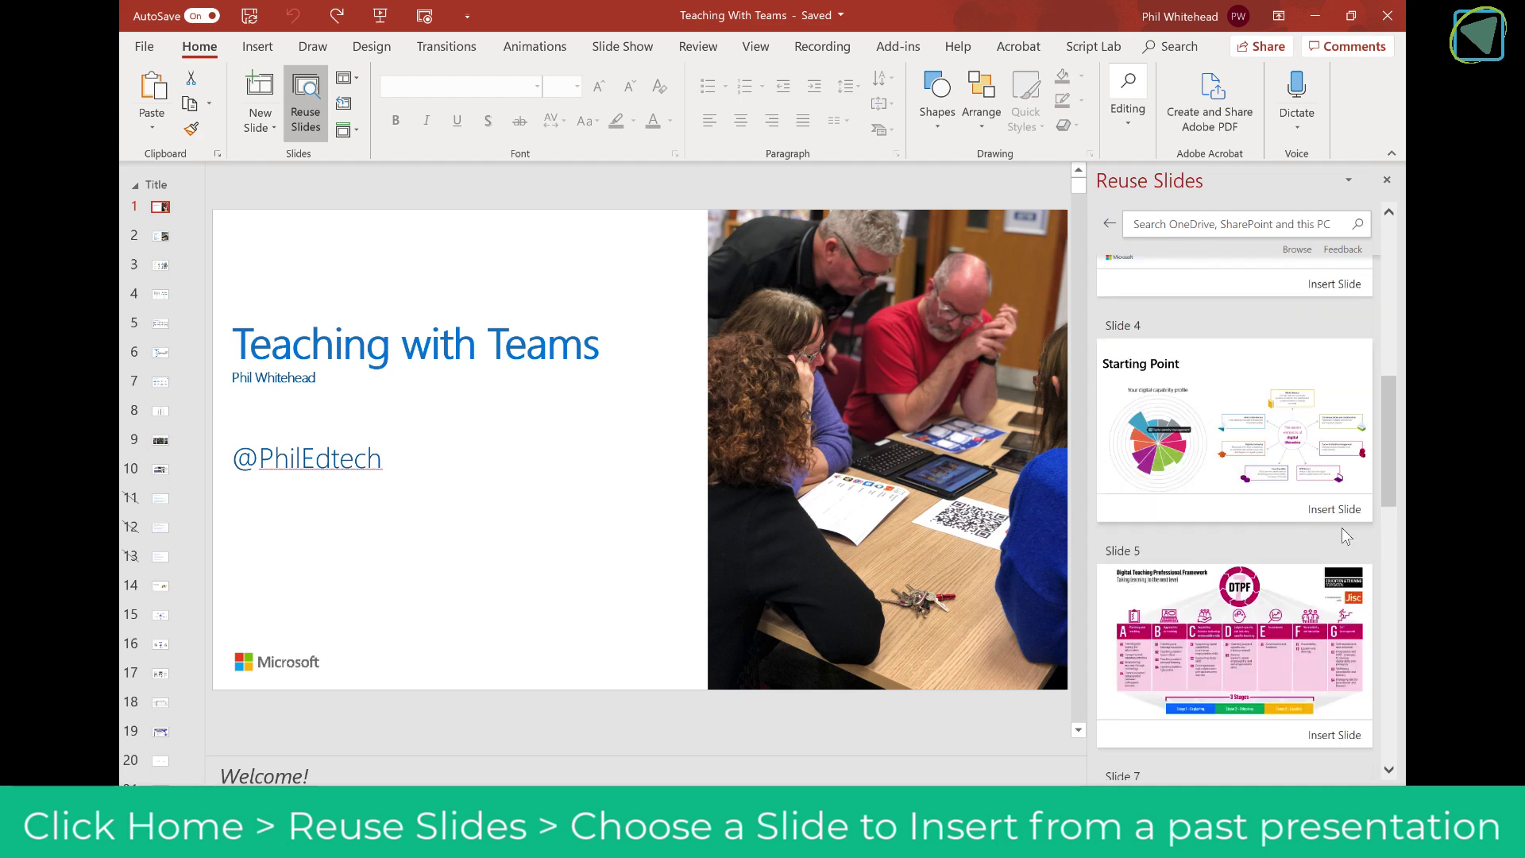
left_click(1220, 405)
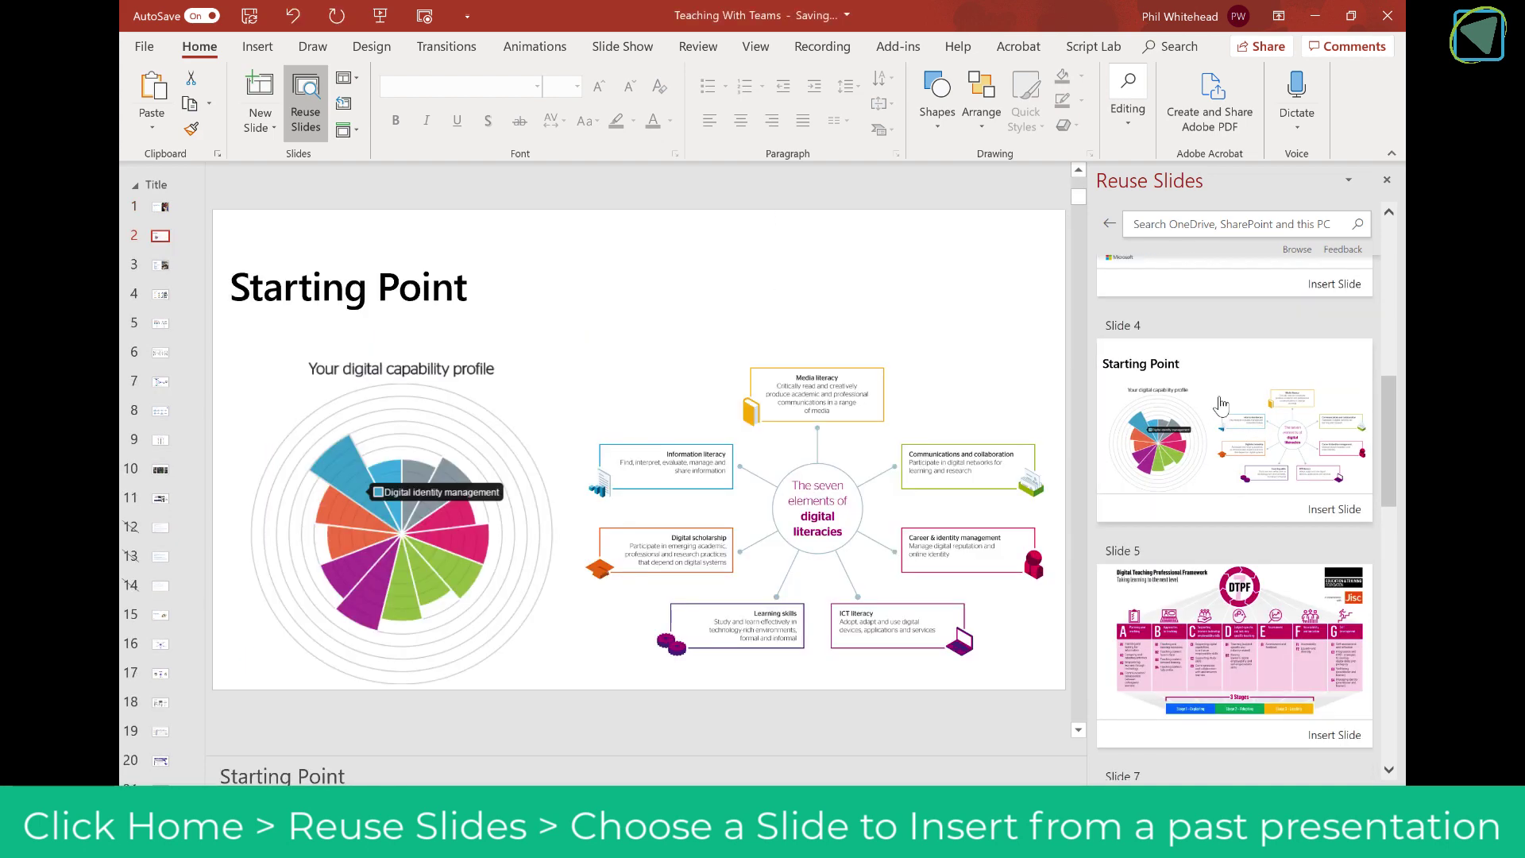
left_click(167, 210)
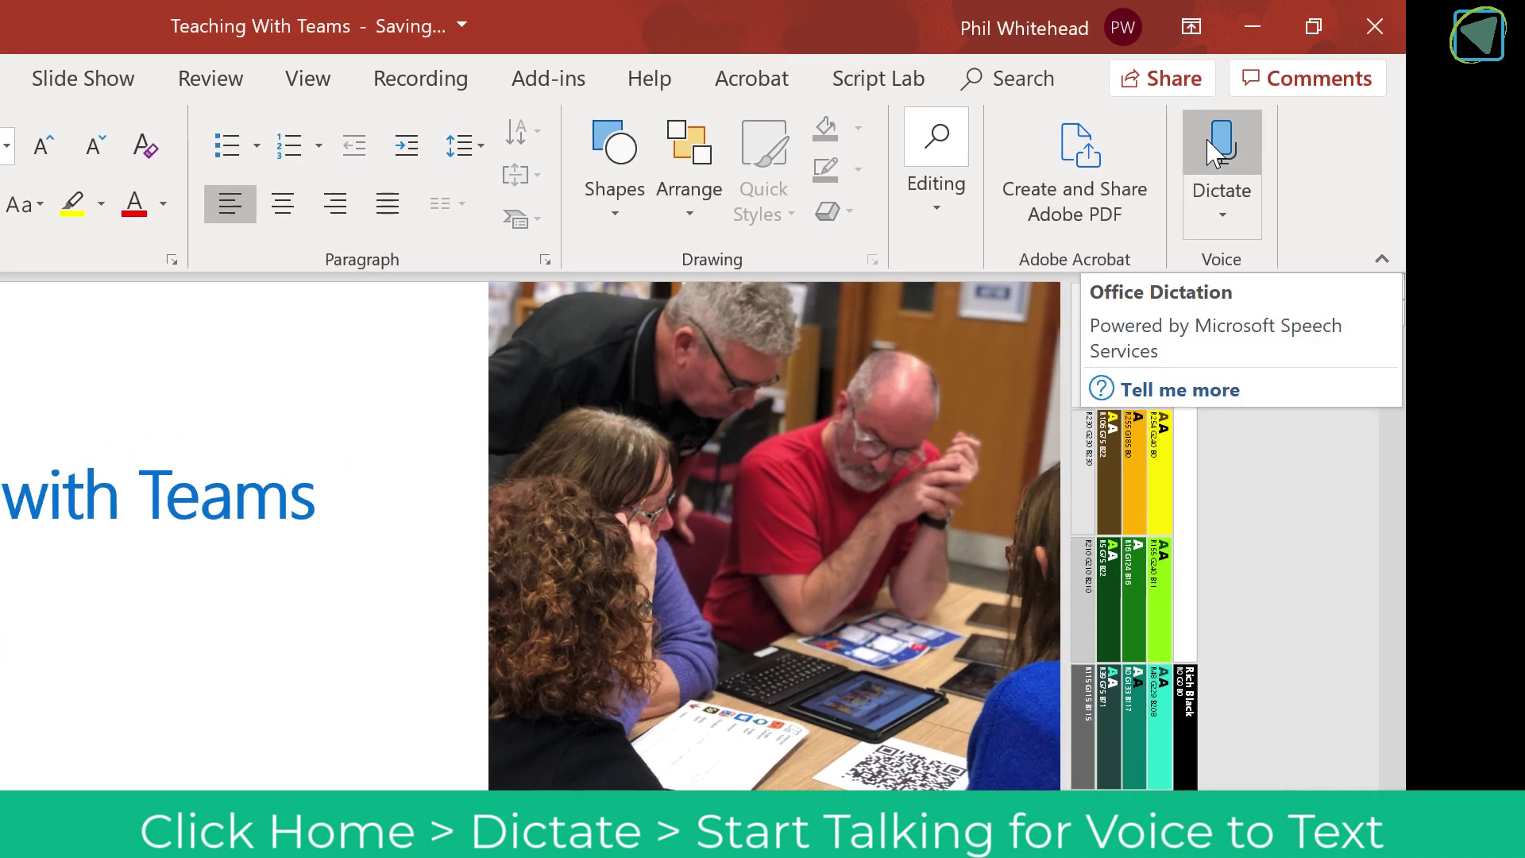
Dictate 'Welcome! This is a demonstration of dictate in PowerPoint' into the title slide's notes.
left_click(1208, 145)
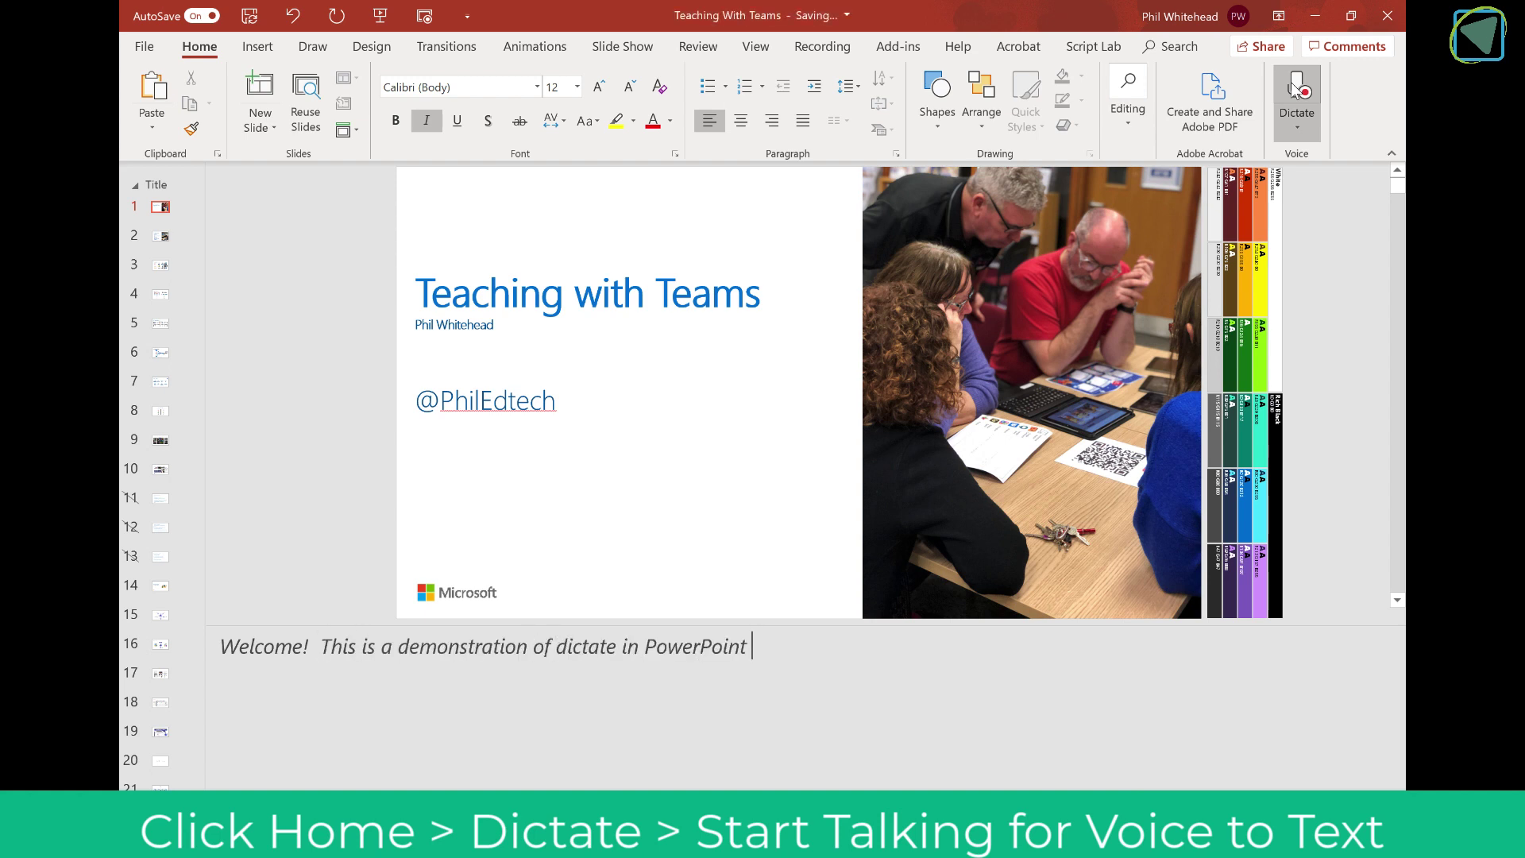
left_click(1294, 90)
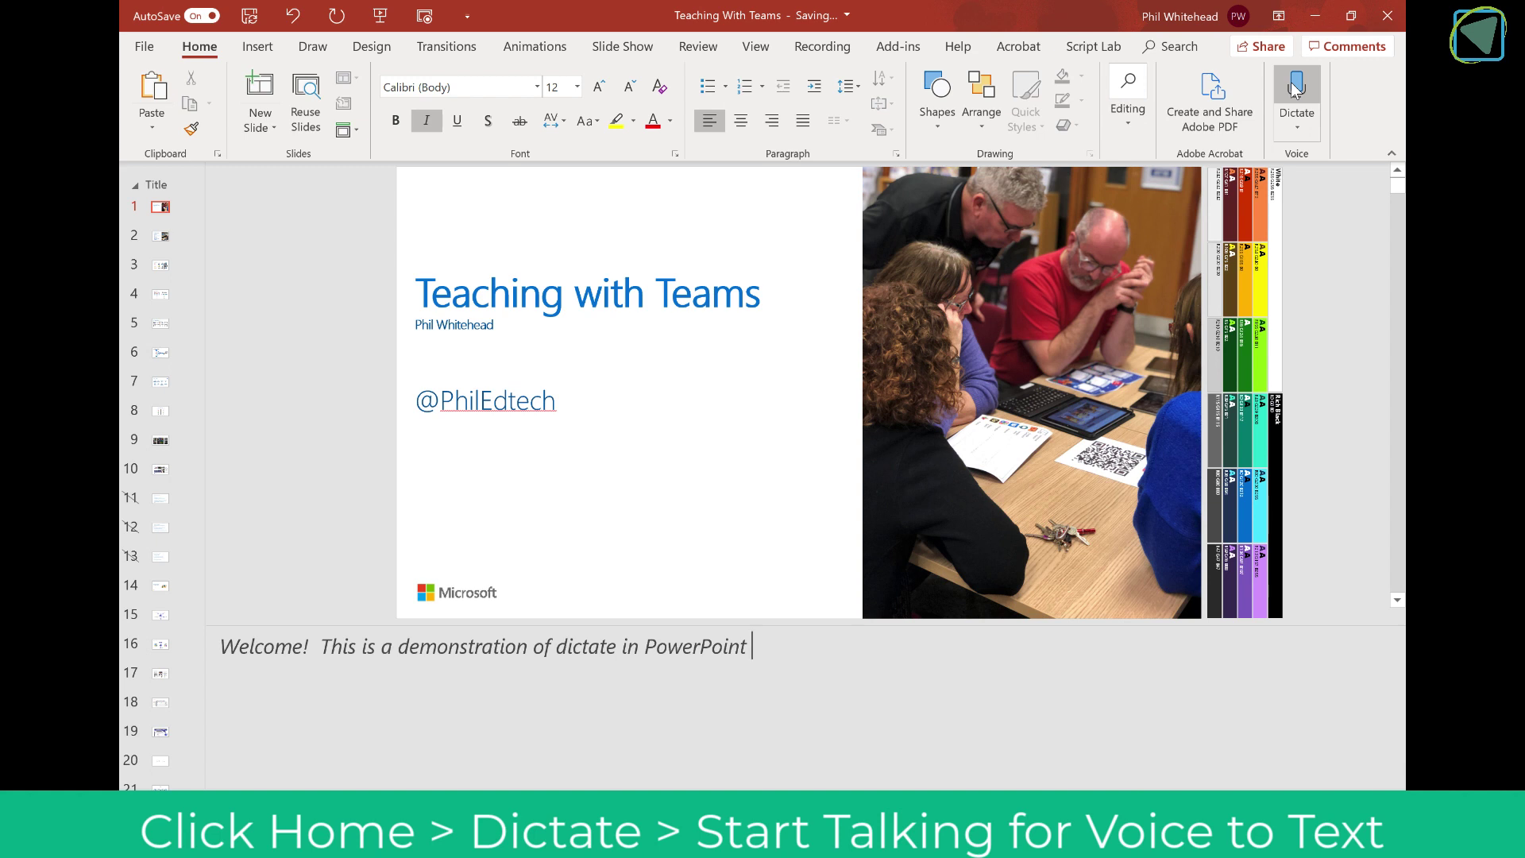
left_click(568, 402)
left_click(793, 731)
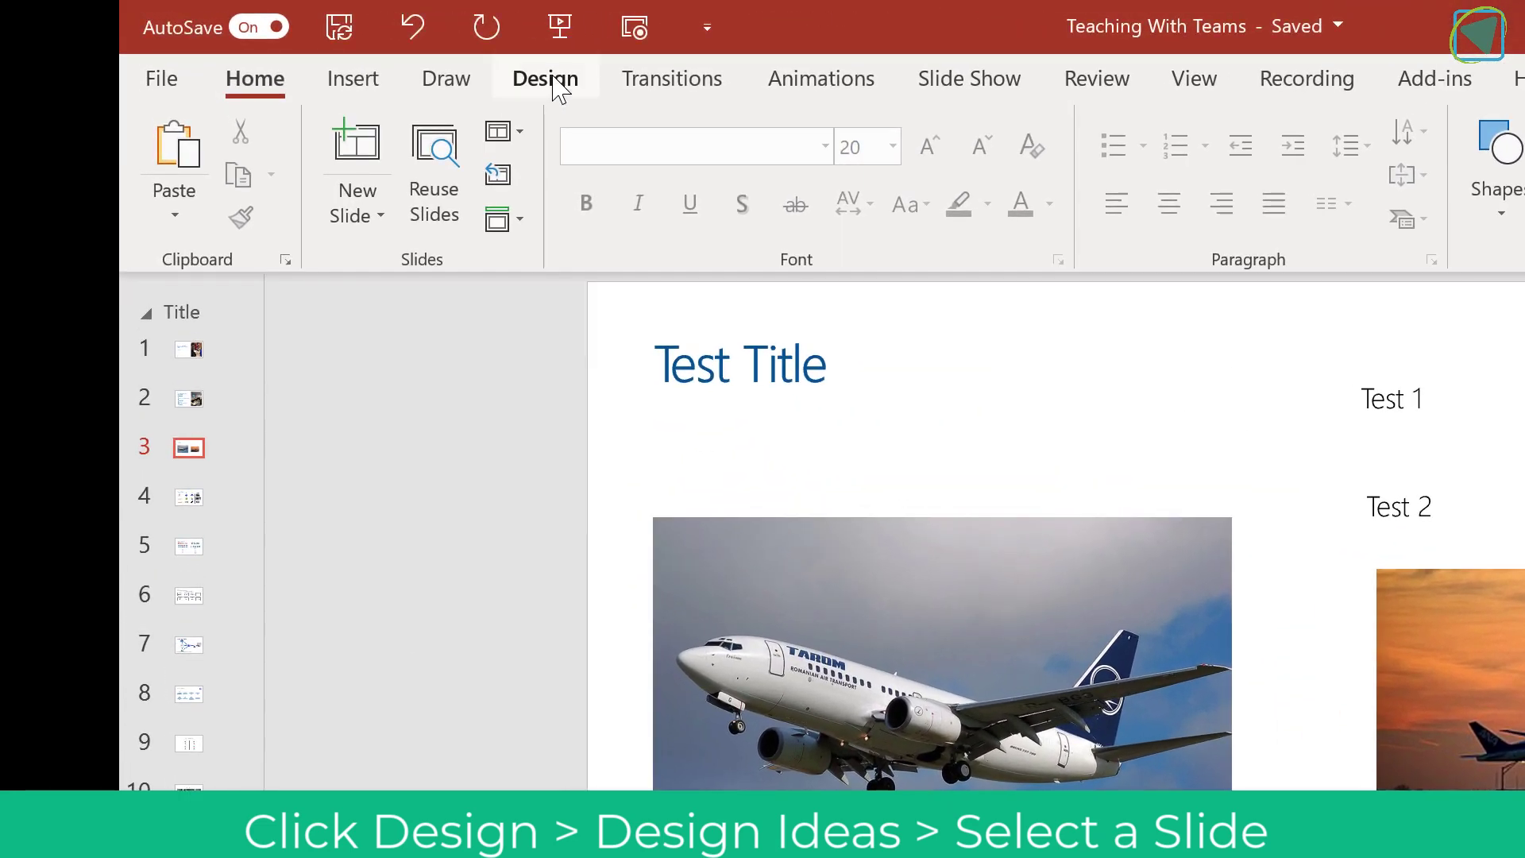
Apply the first Design Ideas layout with both plane photos to the Test Title slide.
left_click(548, 80)
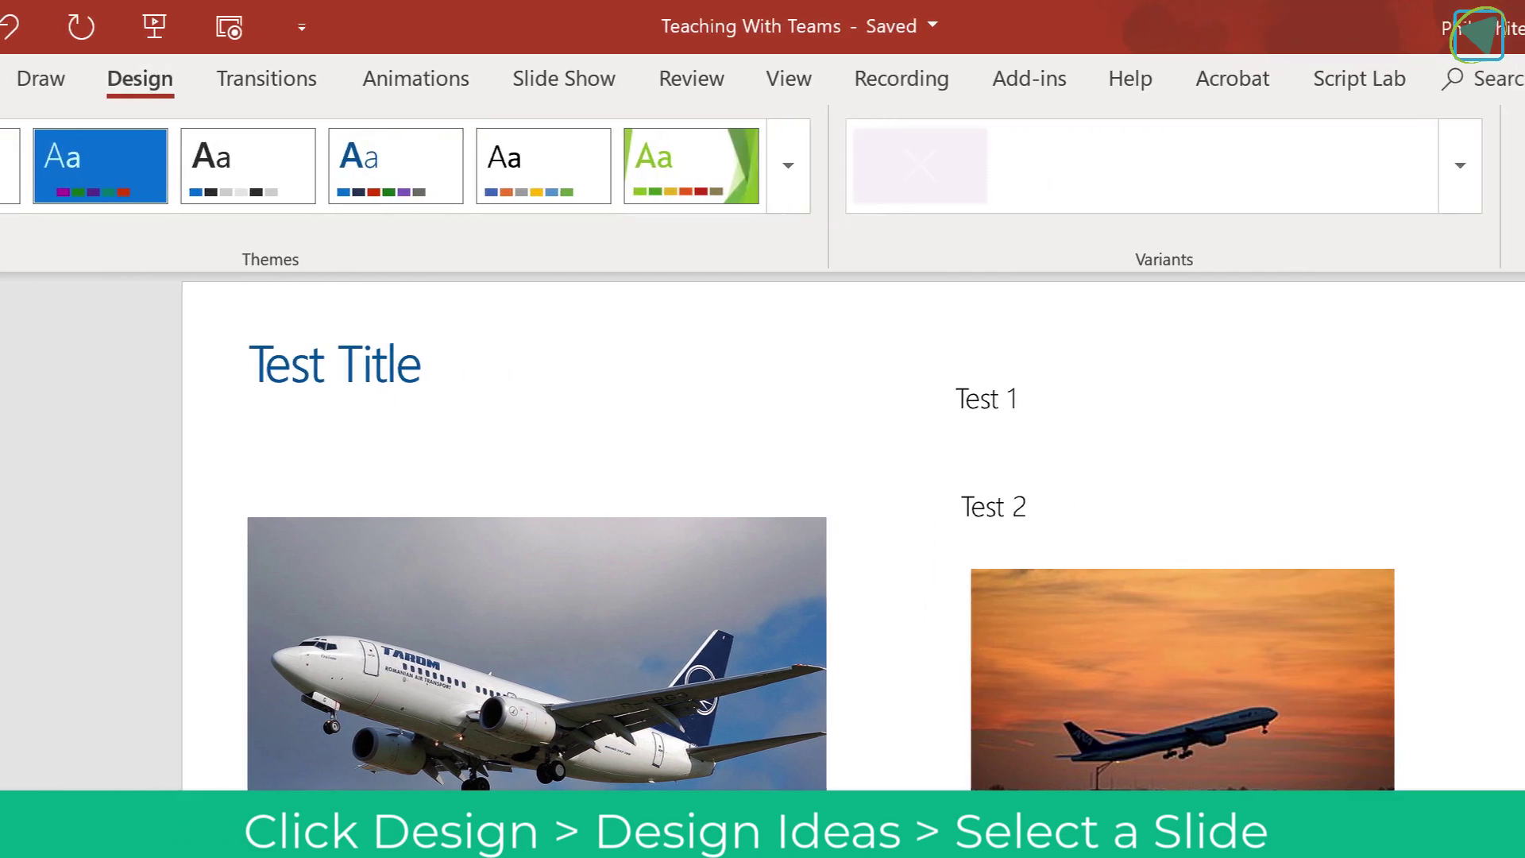
left_click(1269, 177)
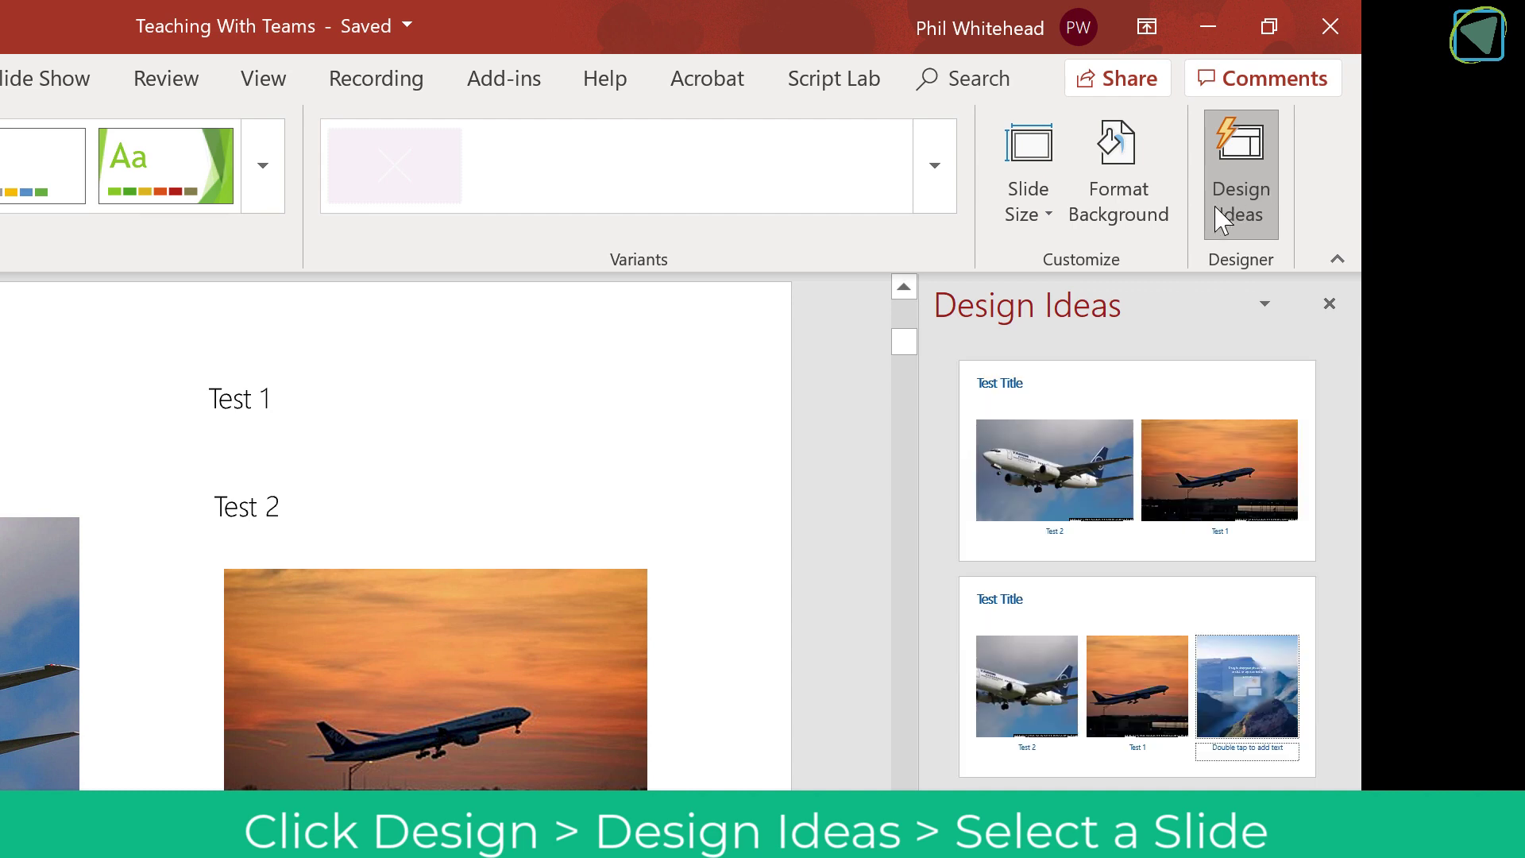
left_click(1059, 467)
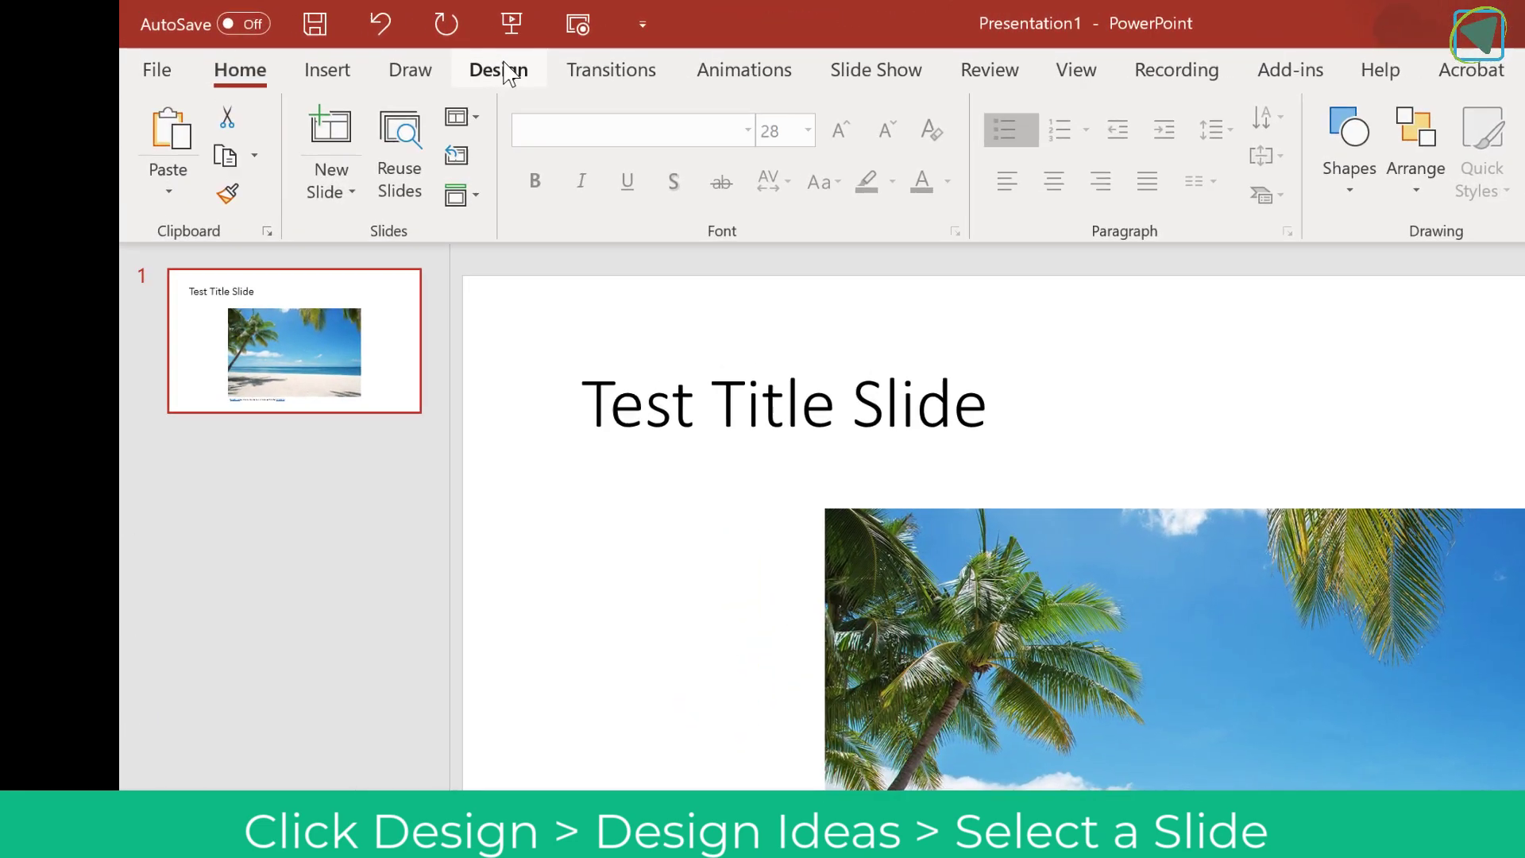
In Presentation1, try several Design Ideas for the beach slide, ending on the dark-banner layout.
left_click(371, 46)
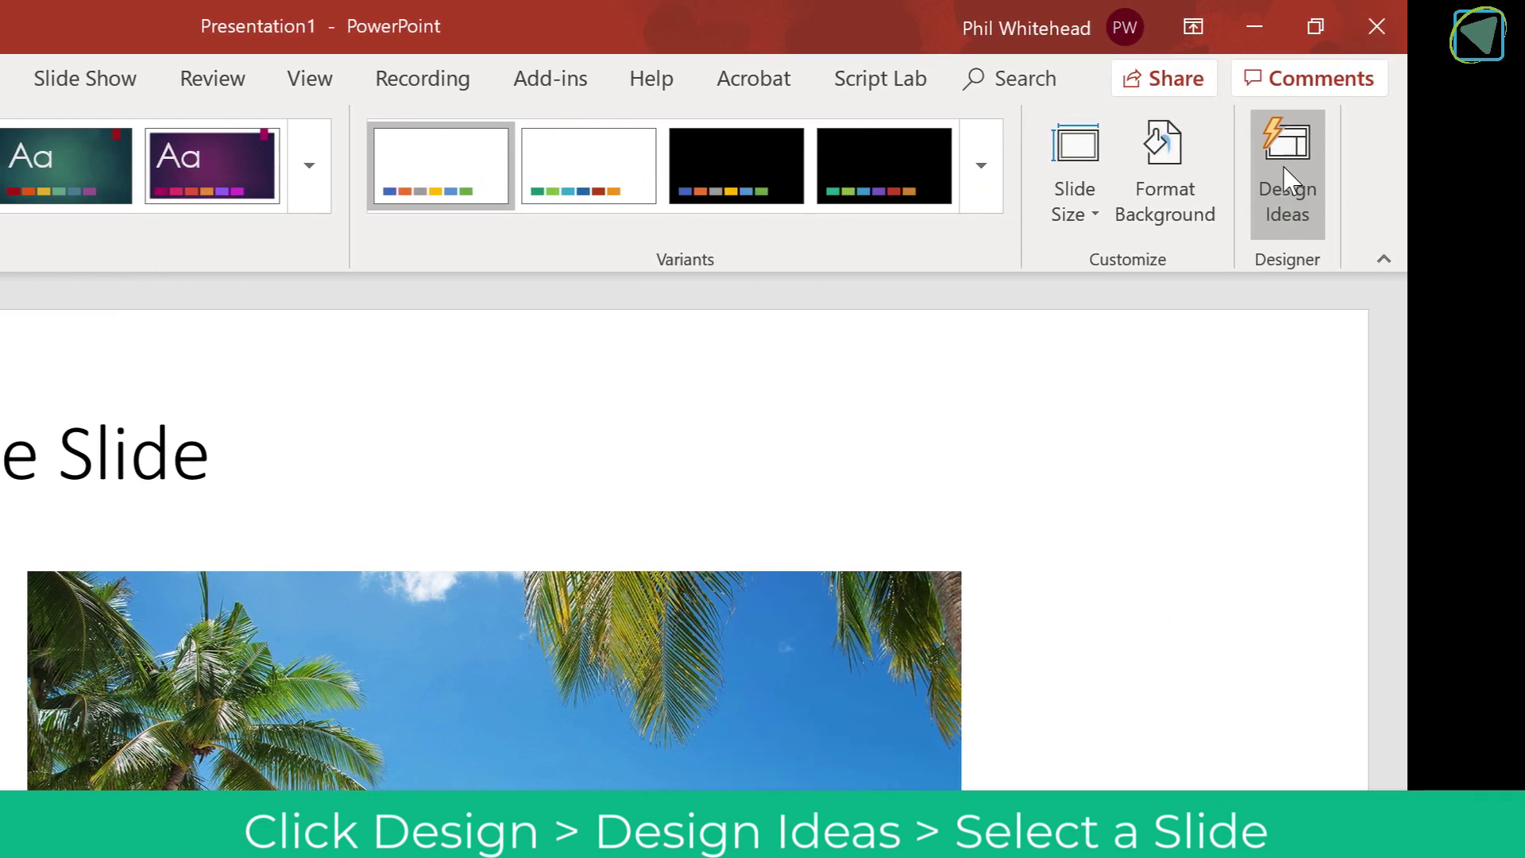
left_click(1290, 162)
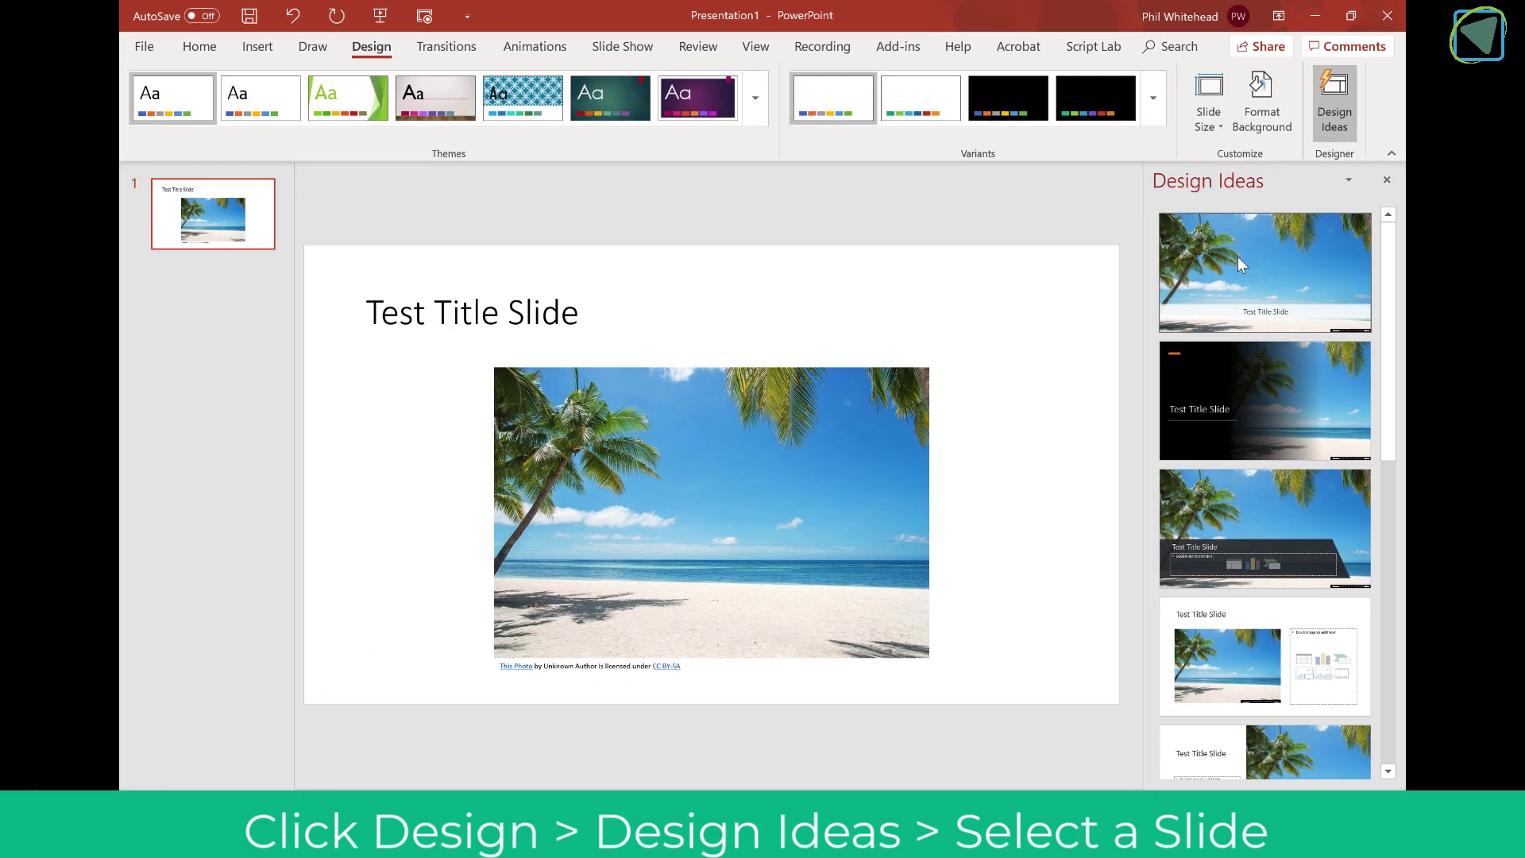
left_click(1137, 408)
left_click(1199, 402)
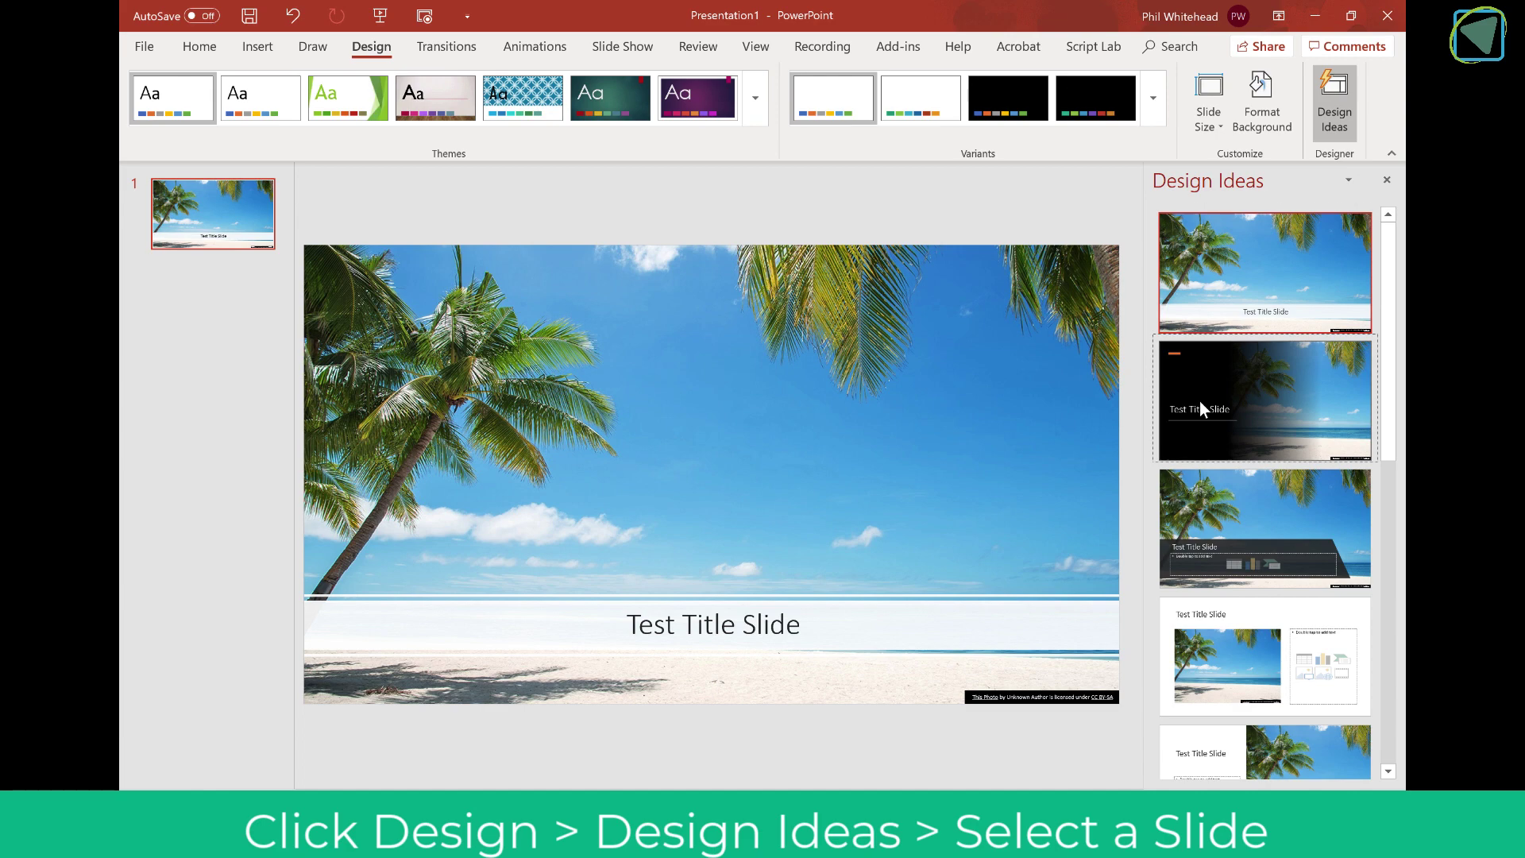
left_click(1233, 490)
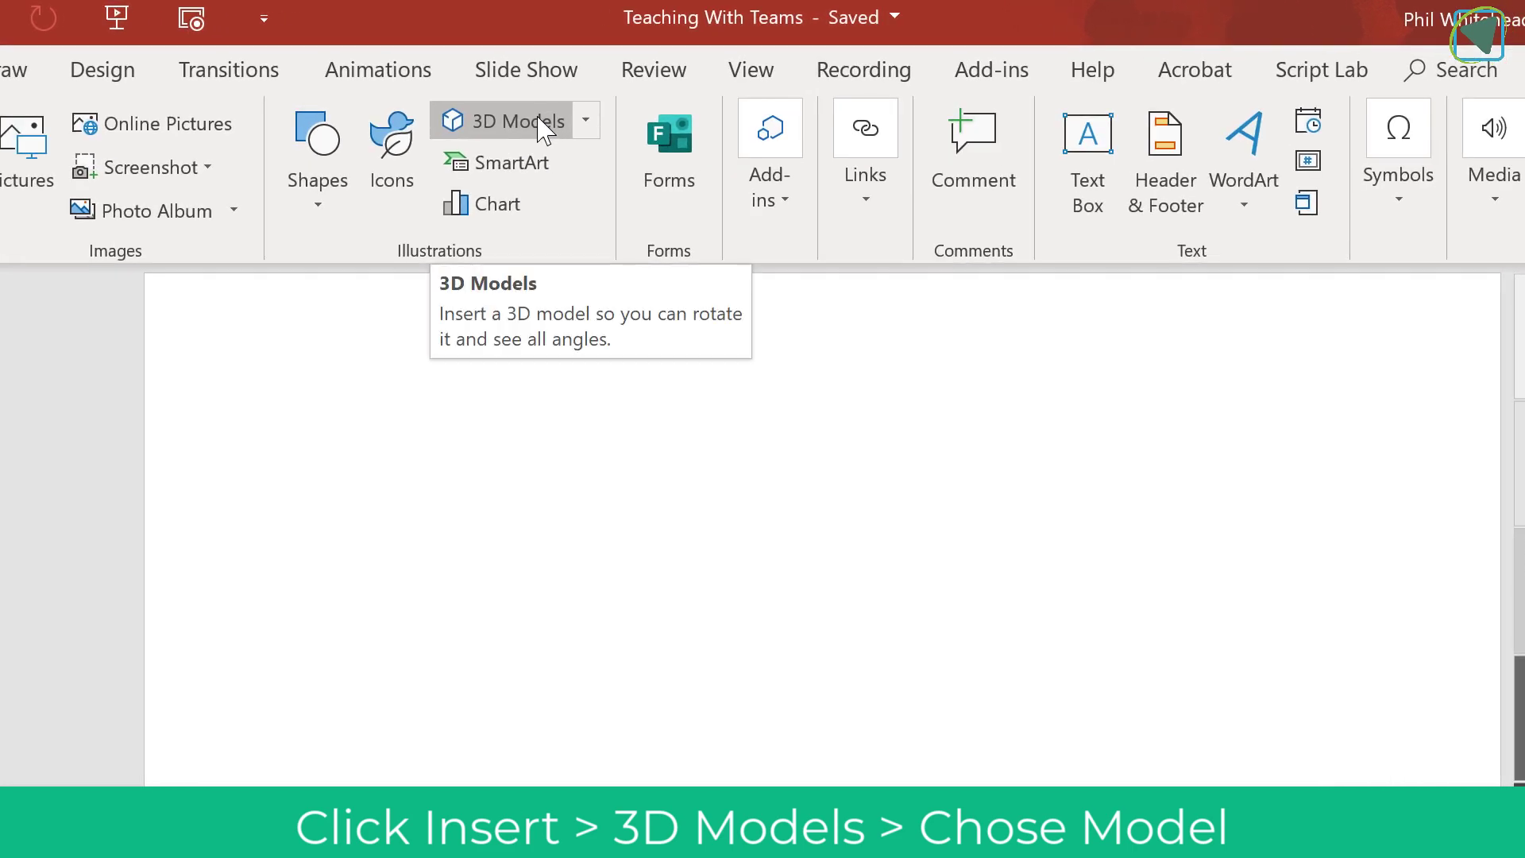
Insert the animated anatomical heart 3D model from Animated for Education and rotate it to a side view.
left_click(564, 115)
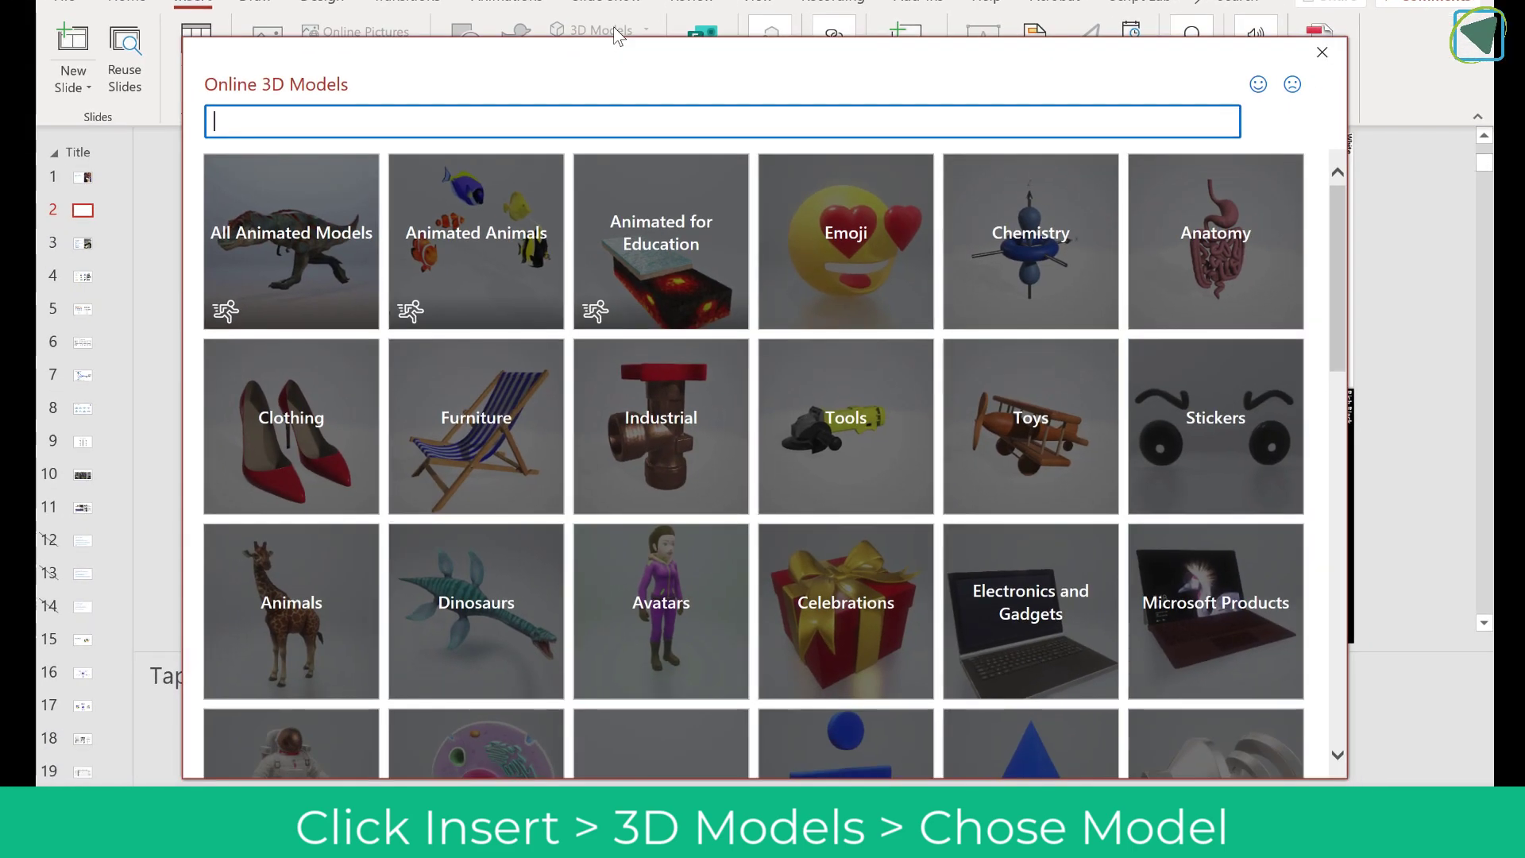
left_click(664, 222)
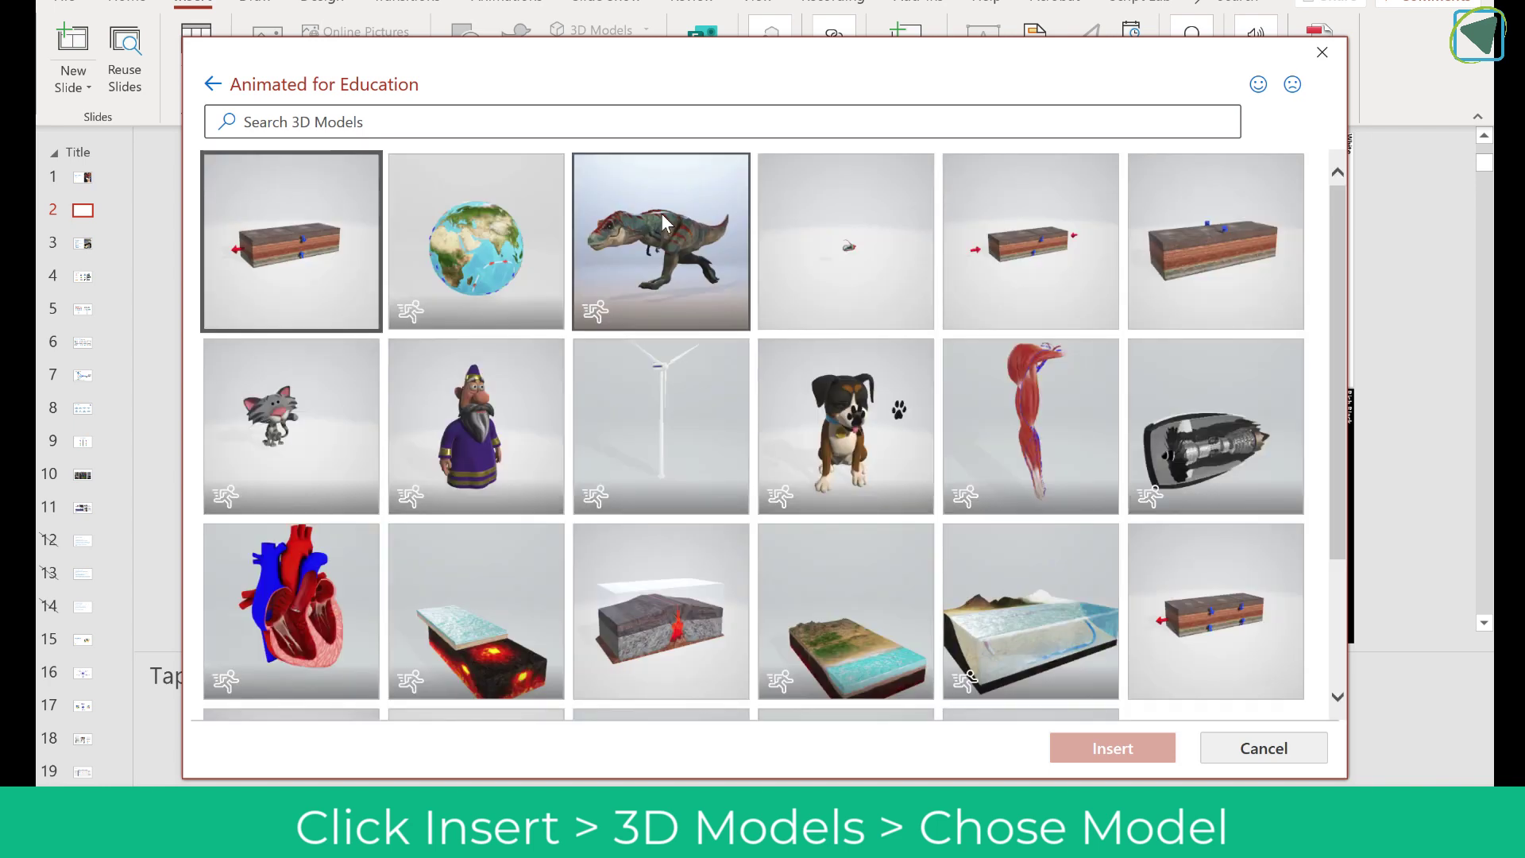
left_click(262, 568)
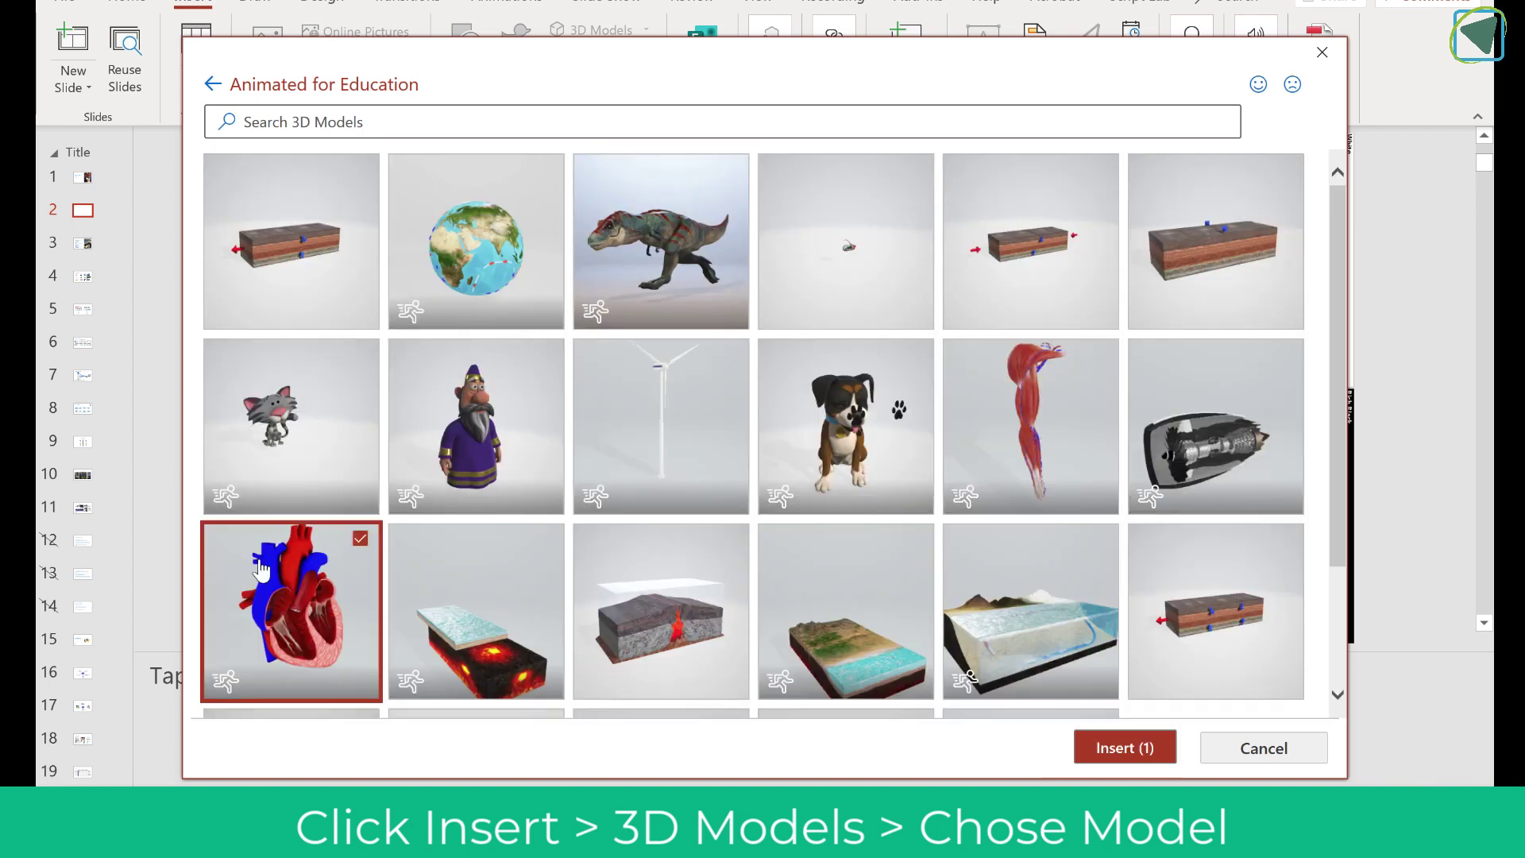
left_click(1124, 748)
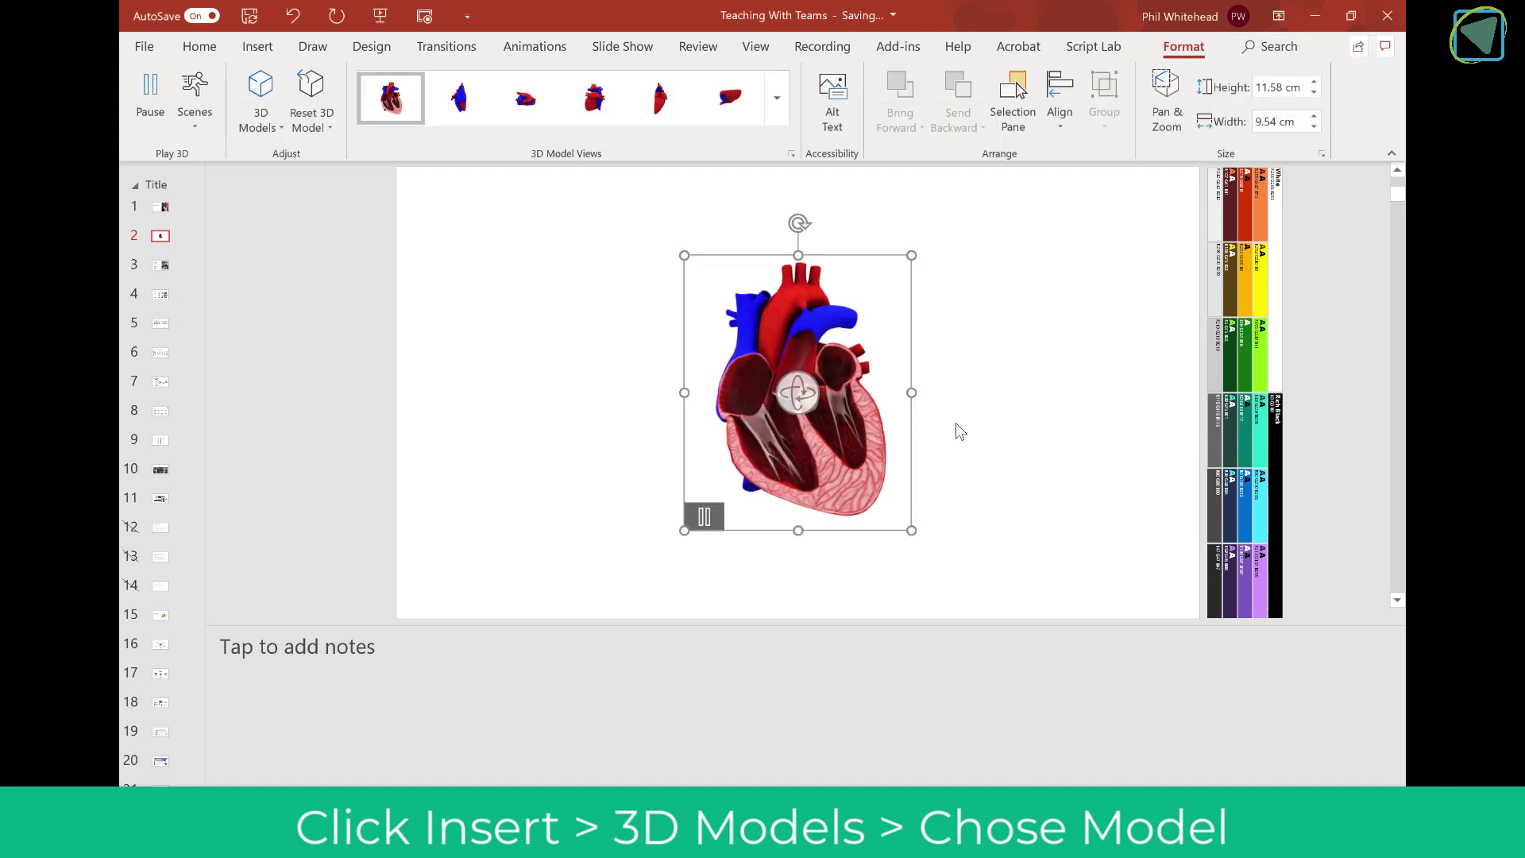
left_click_drag(799, 394, 943, 419)
key("shift+F5")
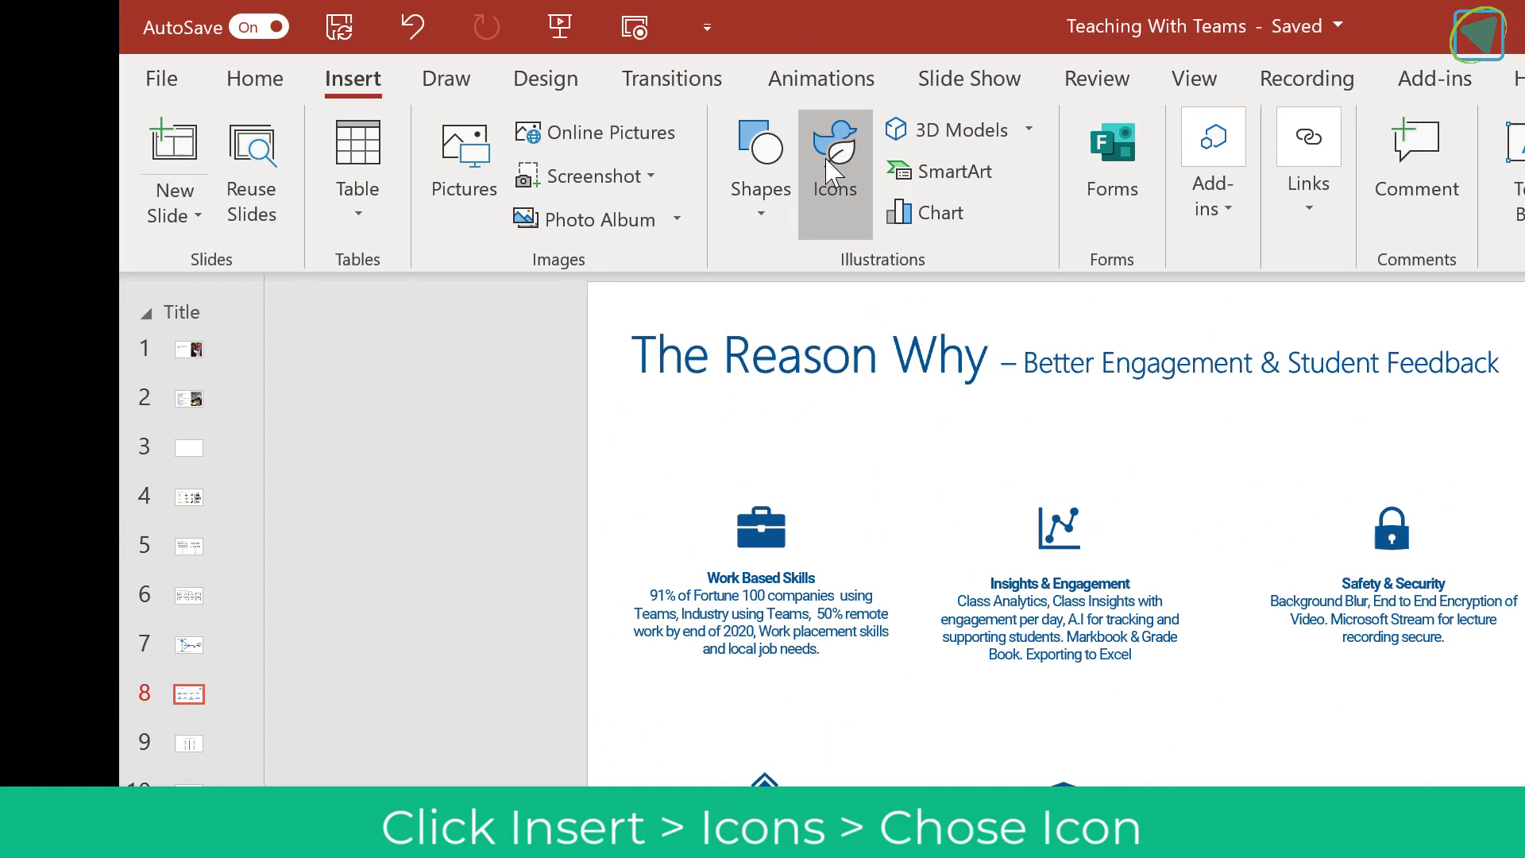
Add the Africa globe icon from the Location icons to The Reason Why slide and move it lower.
left_click(831, 168)
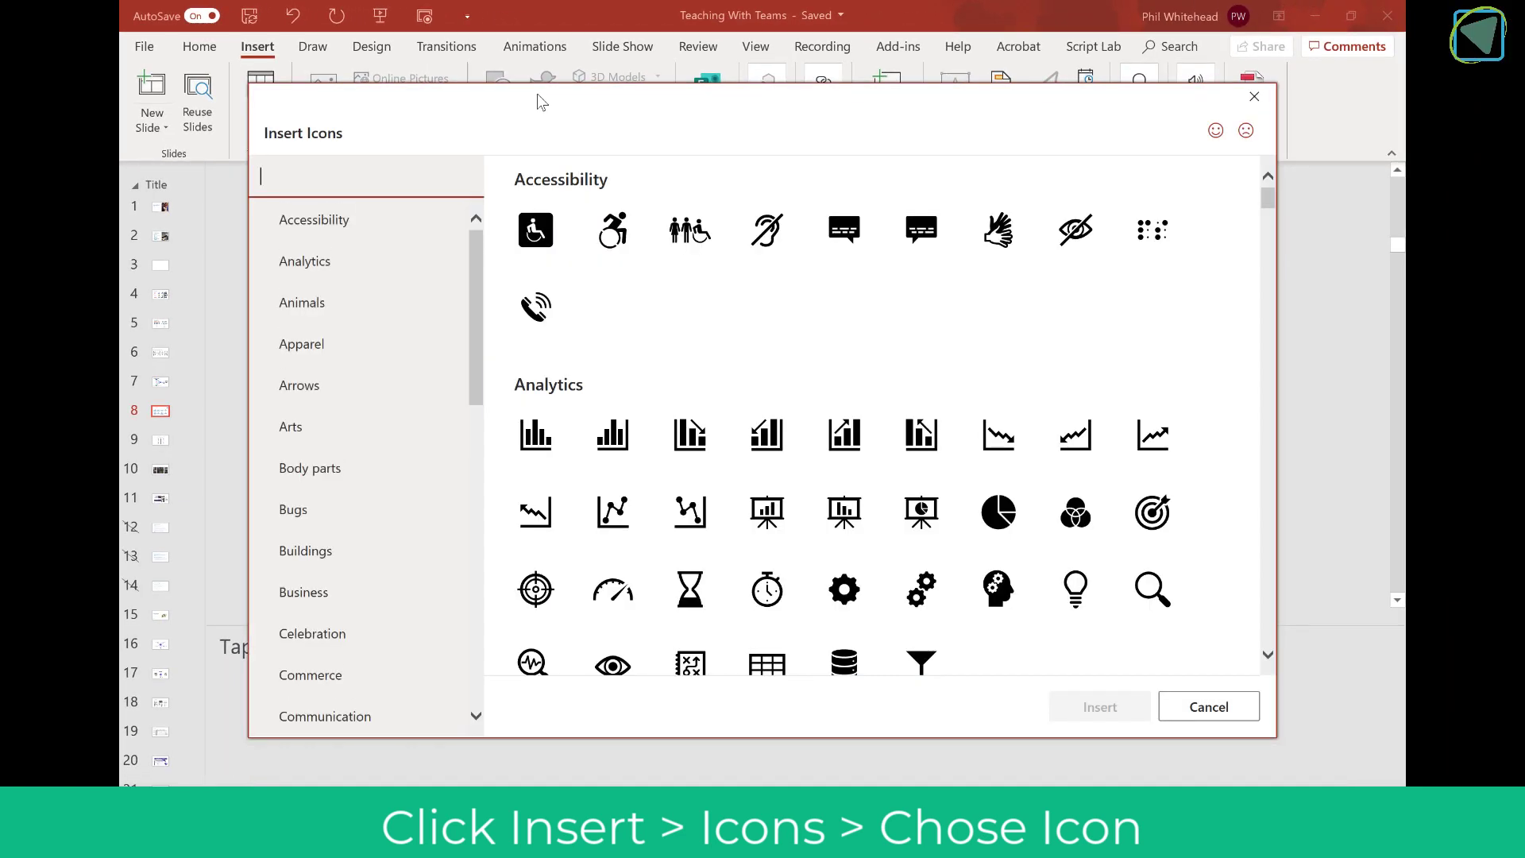
left_click_drag(474, 248, 478, 497)
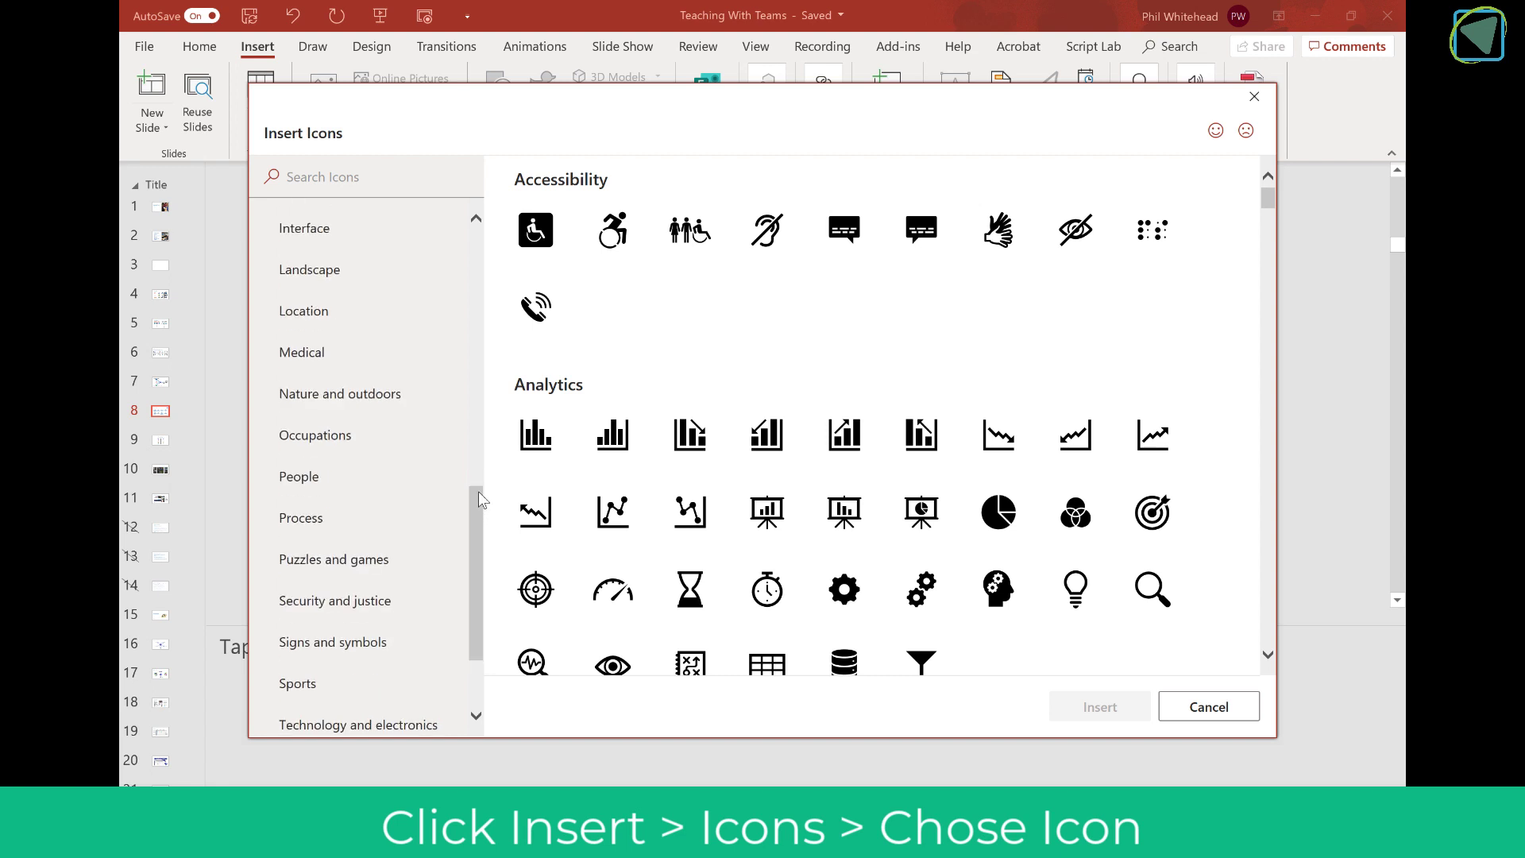
left_click(425, 326)
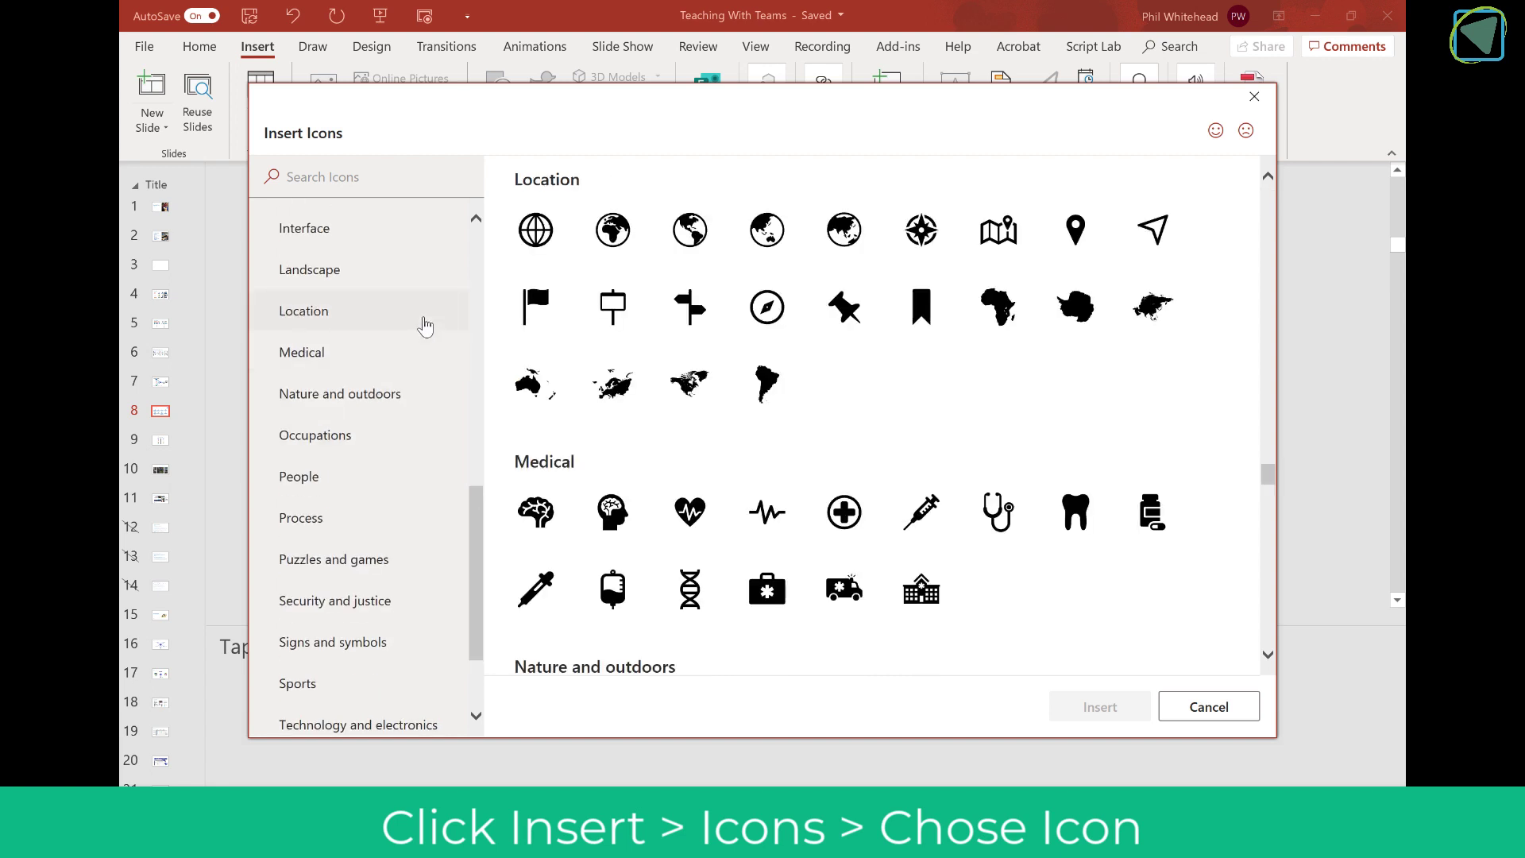
left_click(608, 236)
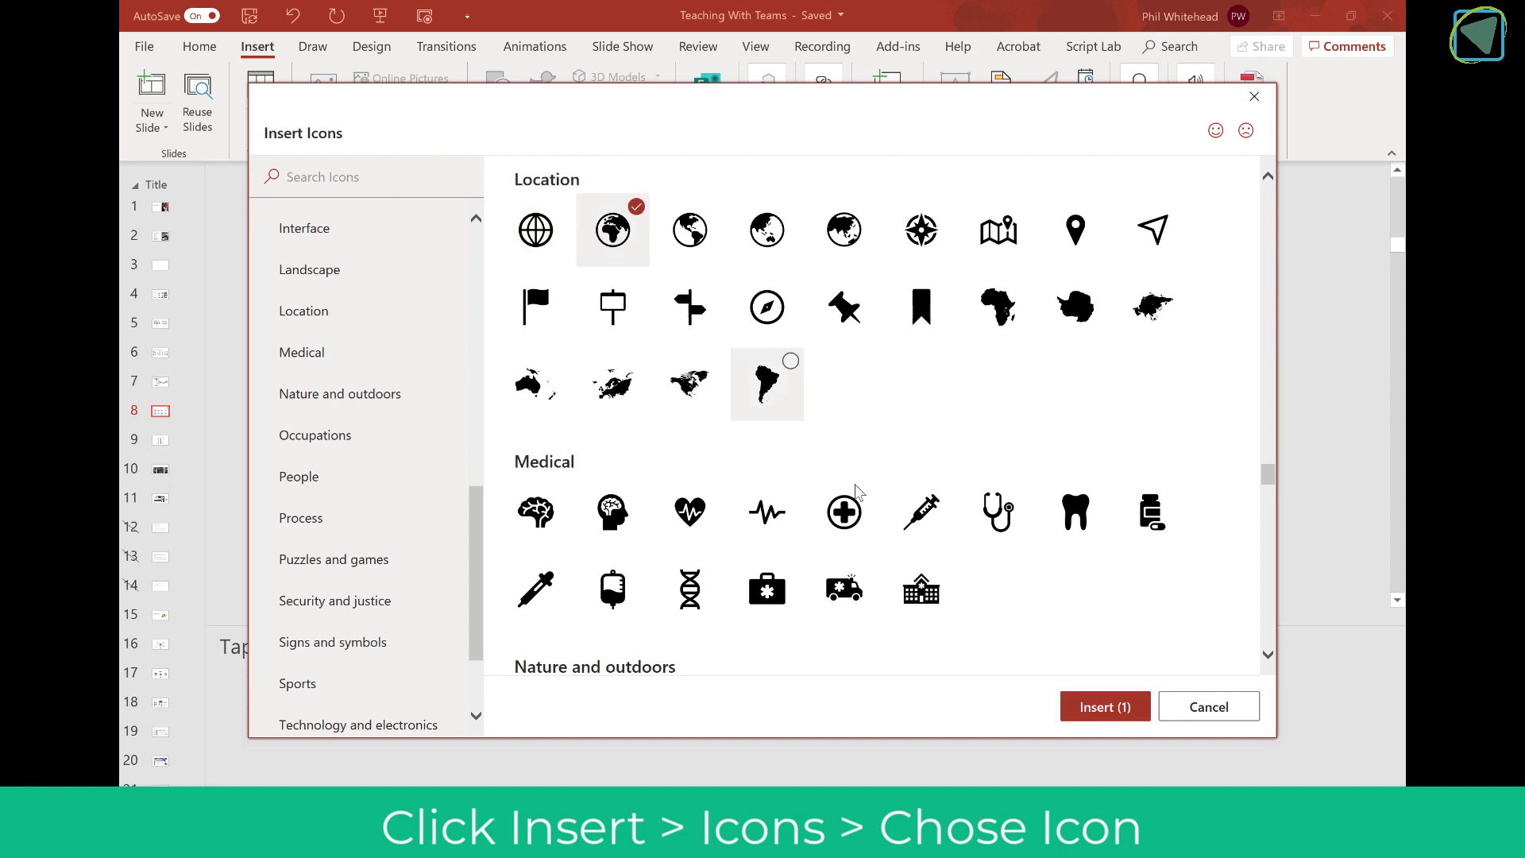
left_click(1102, 706)
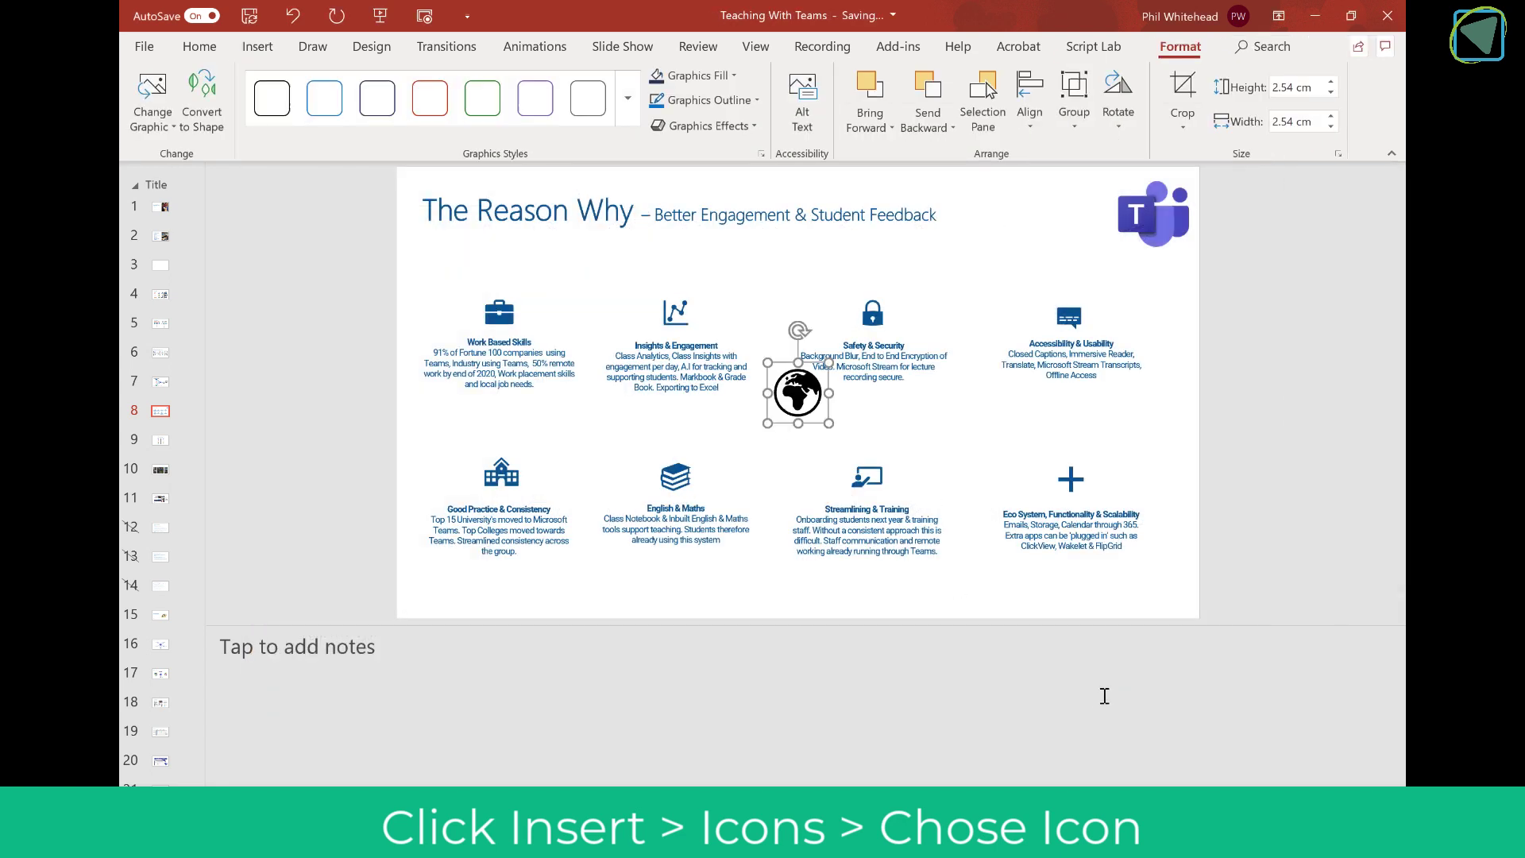
left_click(913, 437)
left_click_drag(797, 392, 779, 436)
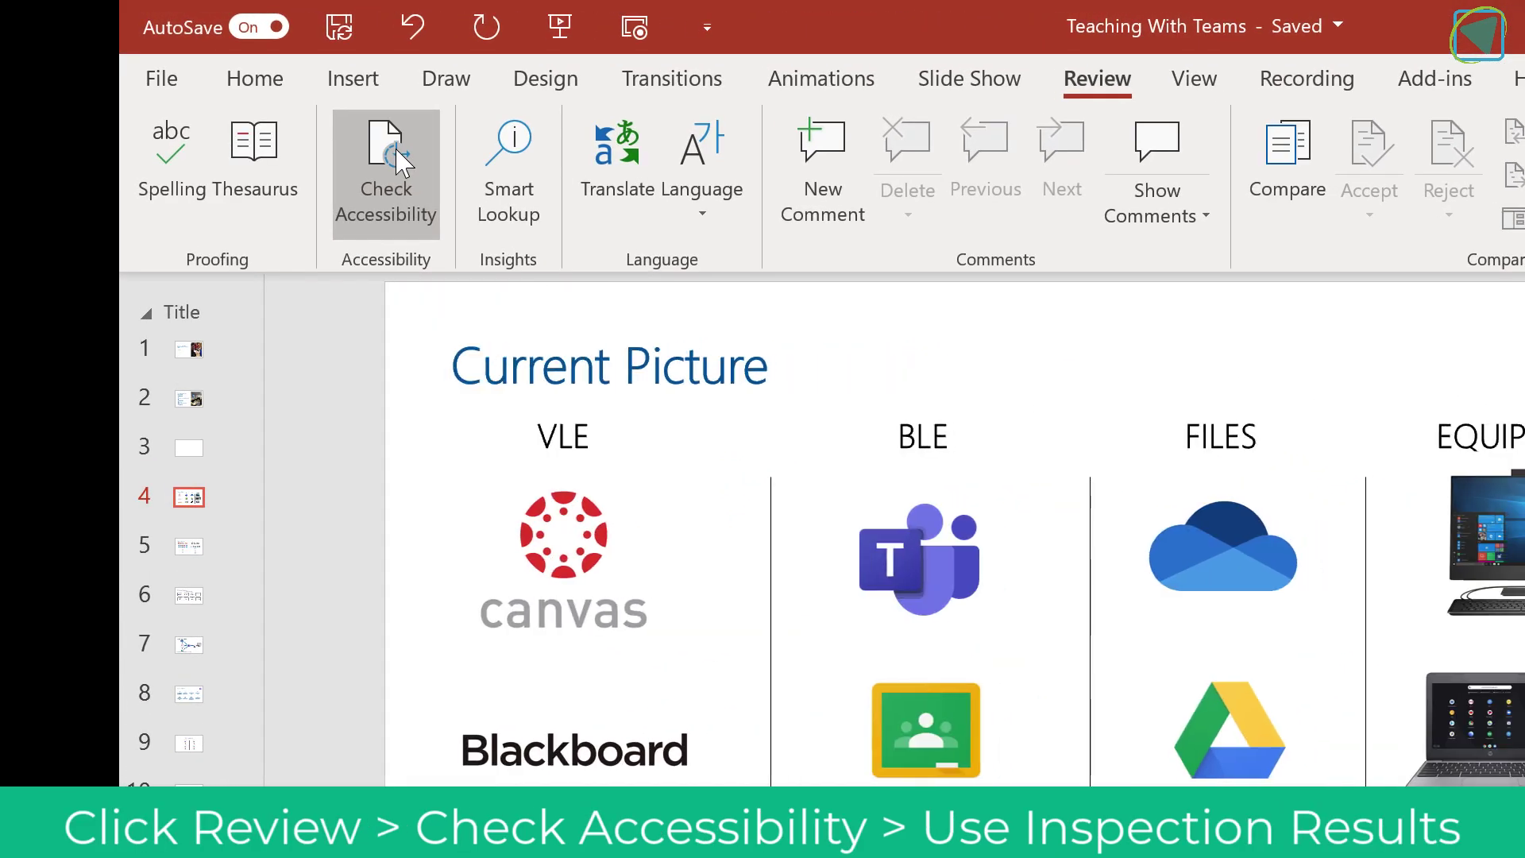
Run Check Accessibility and review the slide 4 pictures flagged for missing alt text.
left_click(397, 162)
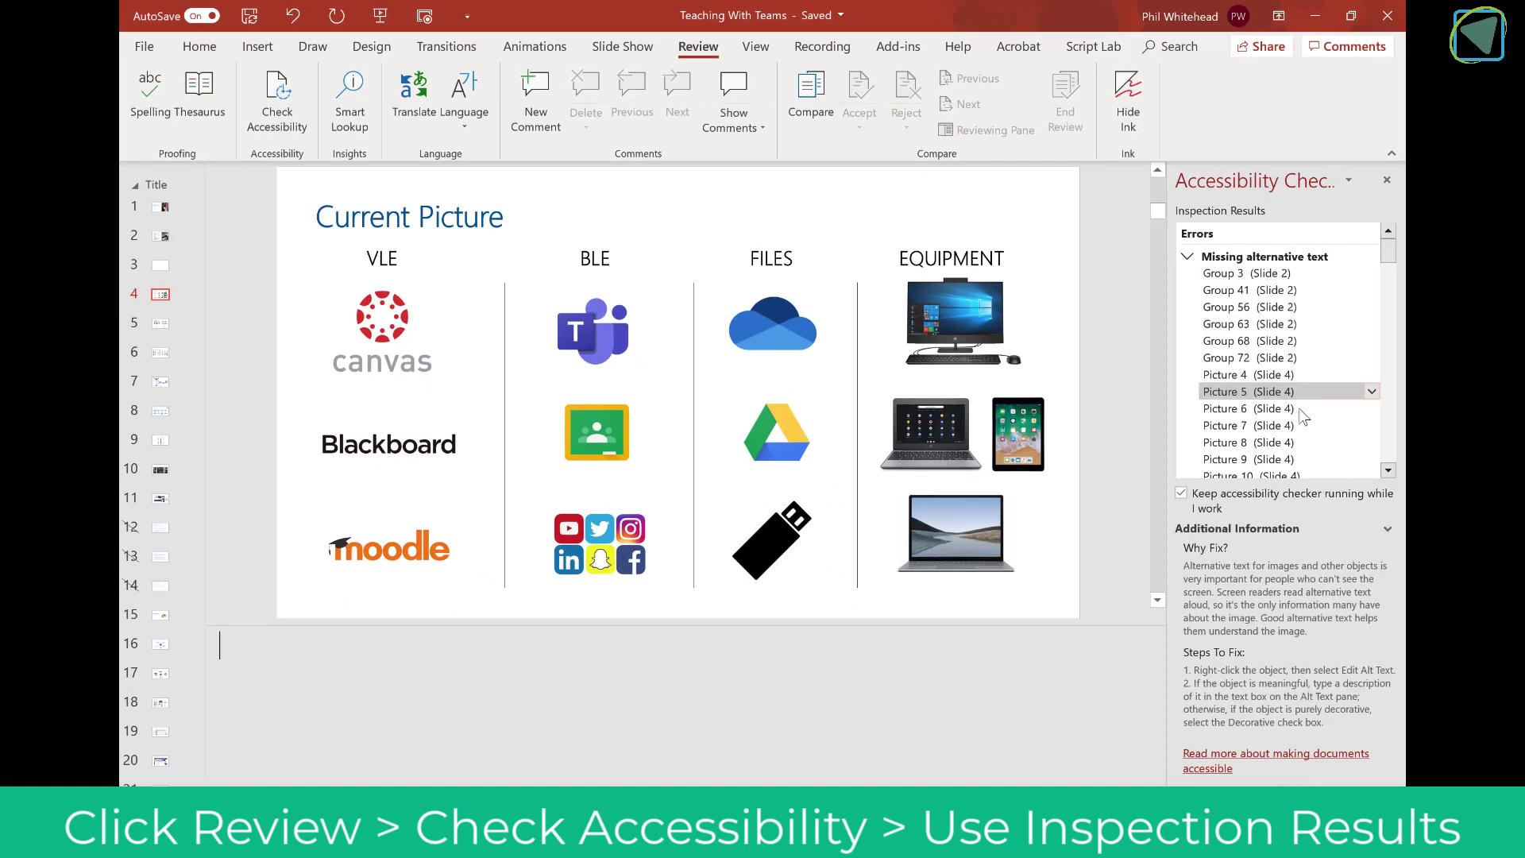
left_click(1298, 409)
left_click(1295, 427)
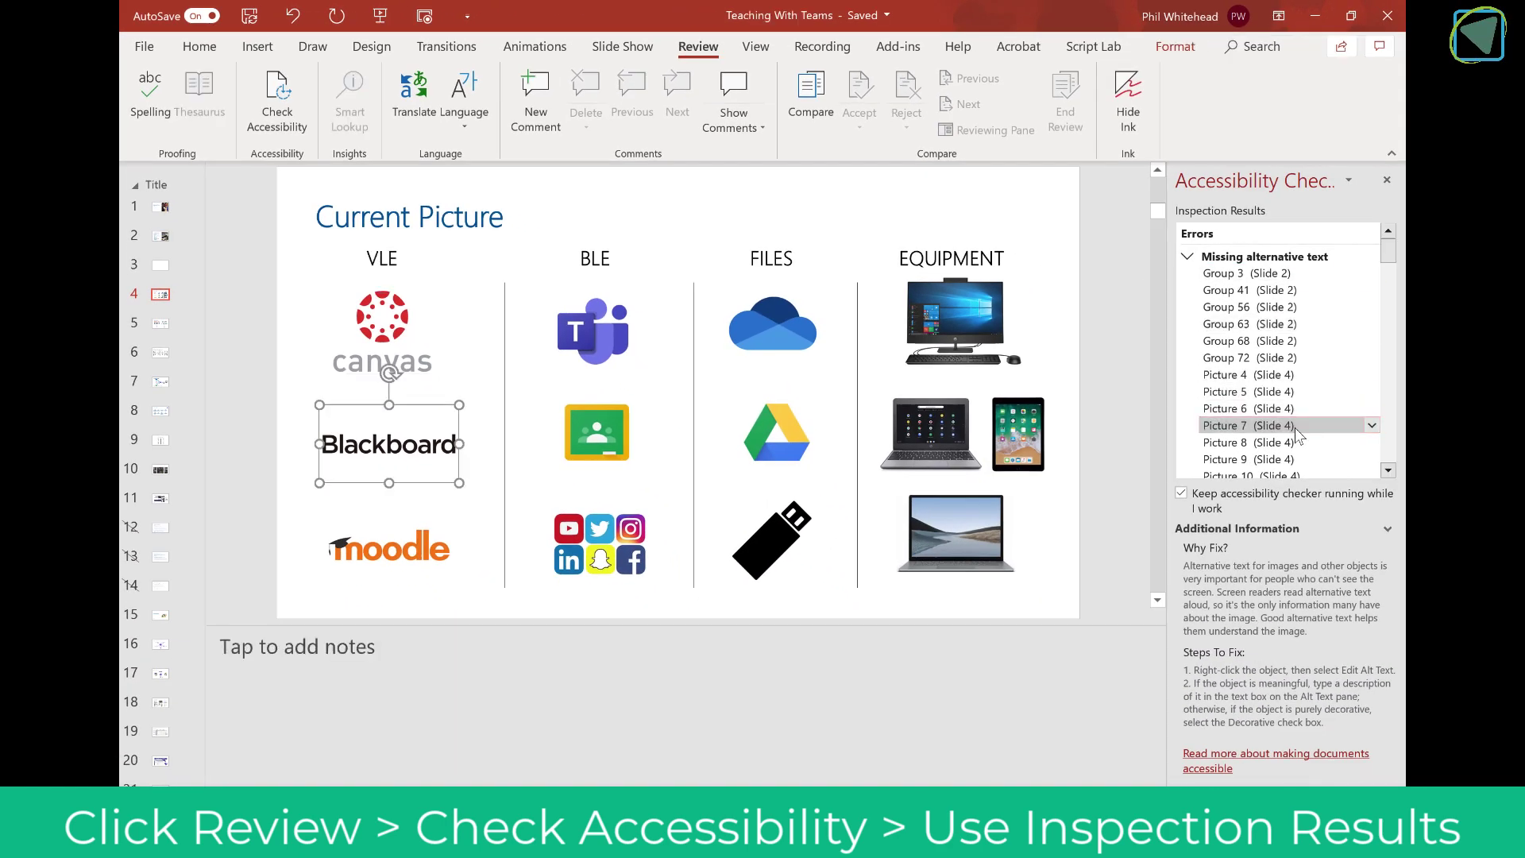
left_click(1295, 410)
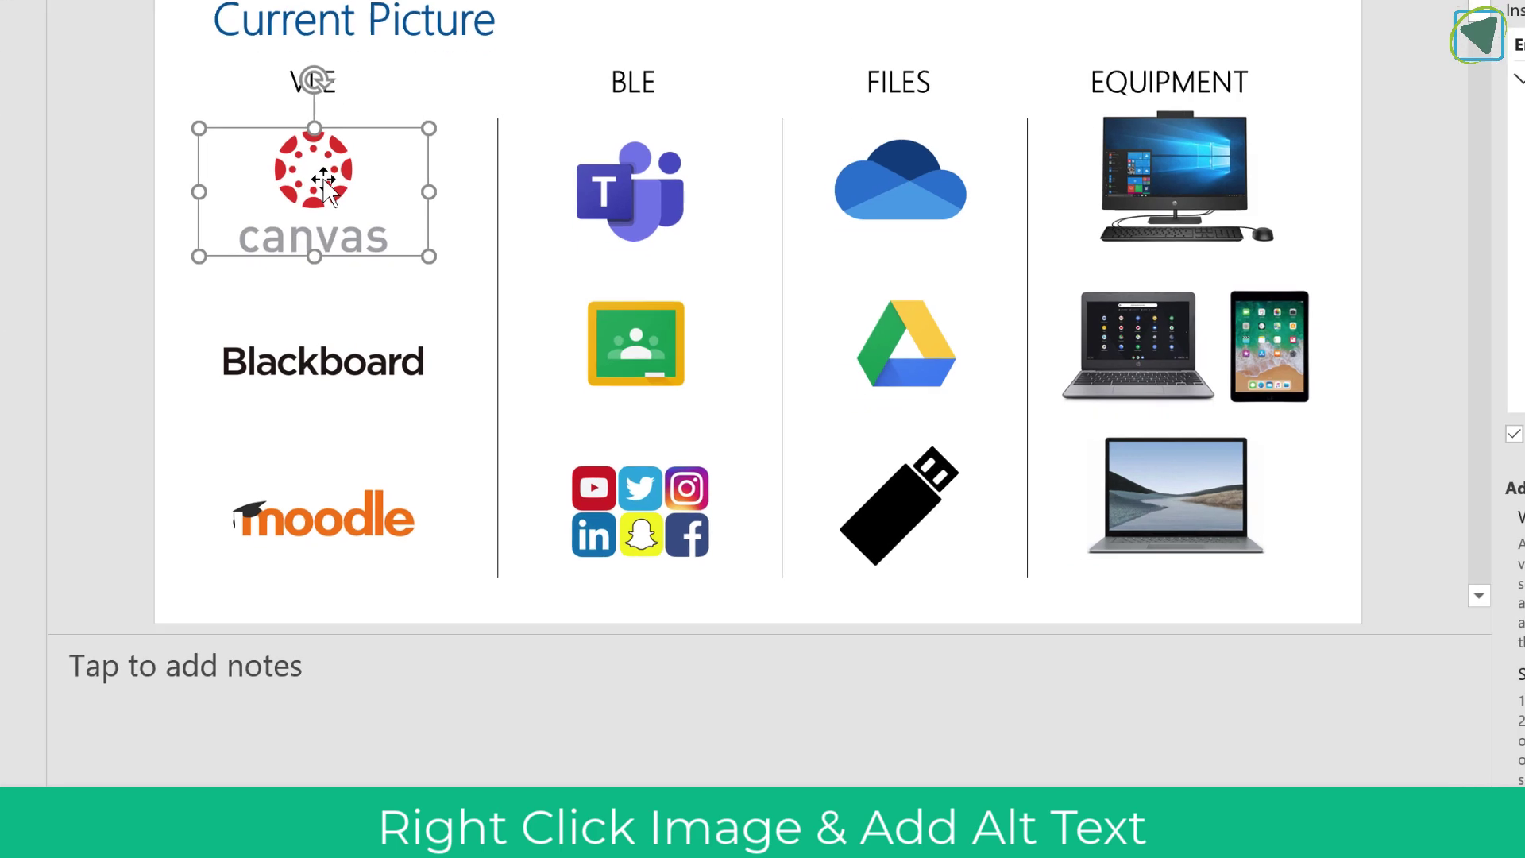
Open Edit Alt Text for the canvas logo and request an automatic description.
right_click(389, 322)
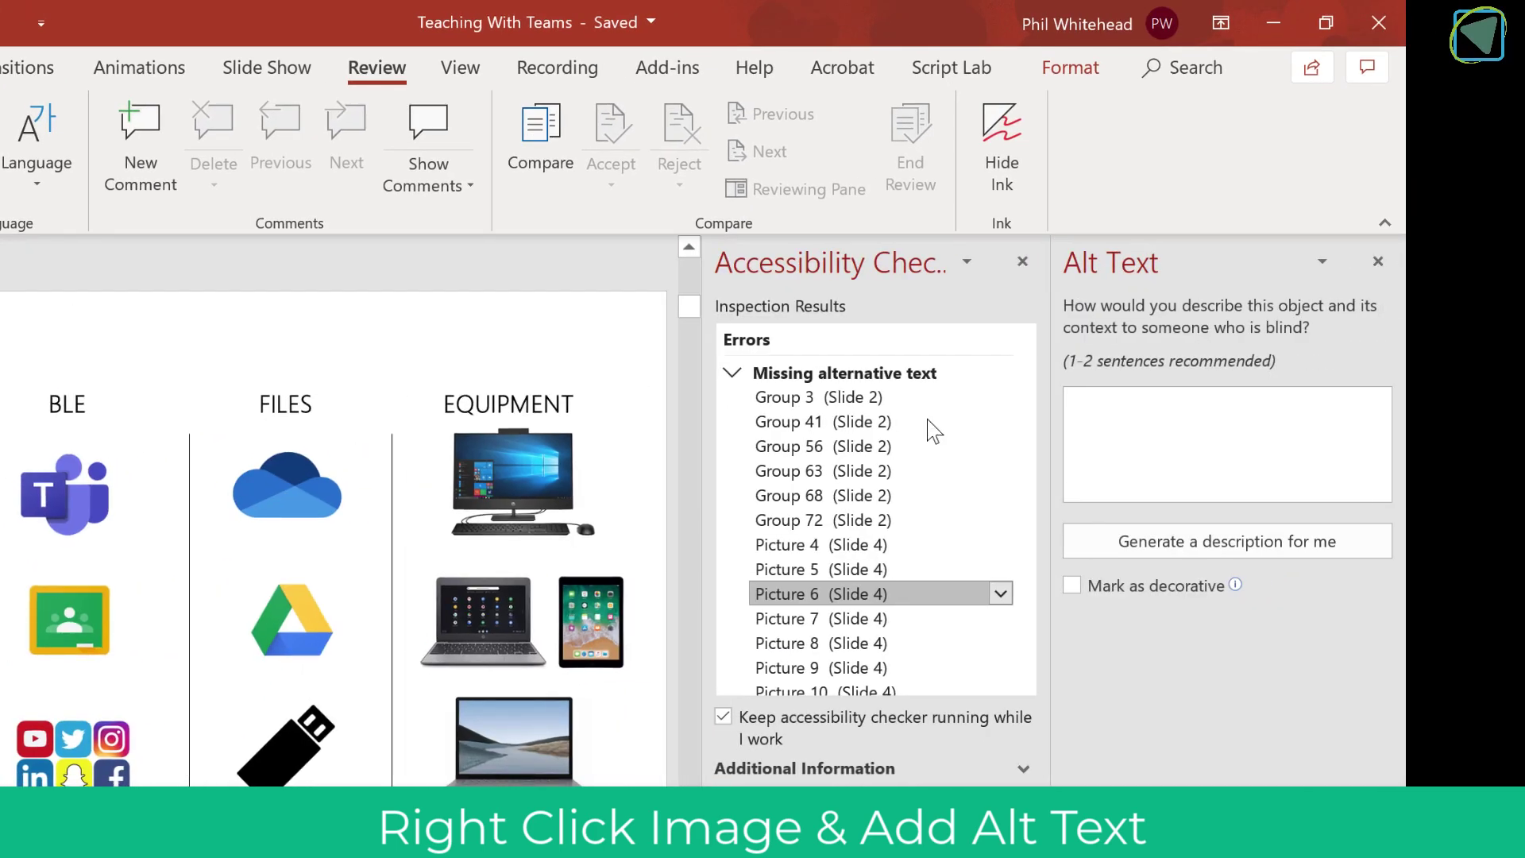
left_click(1157, 432)
left_click(1170, 555)
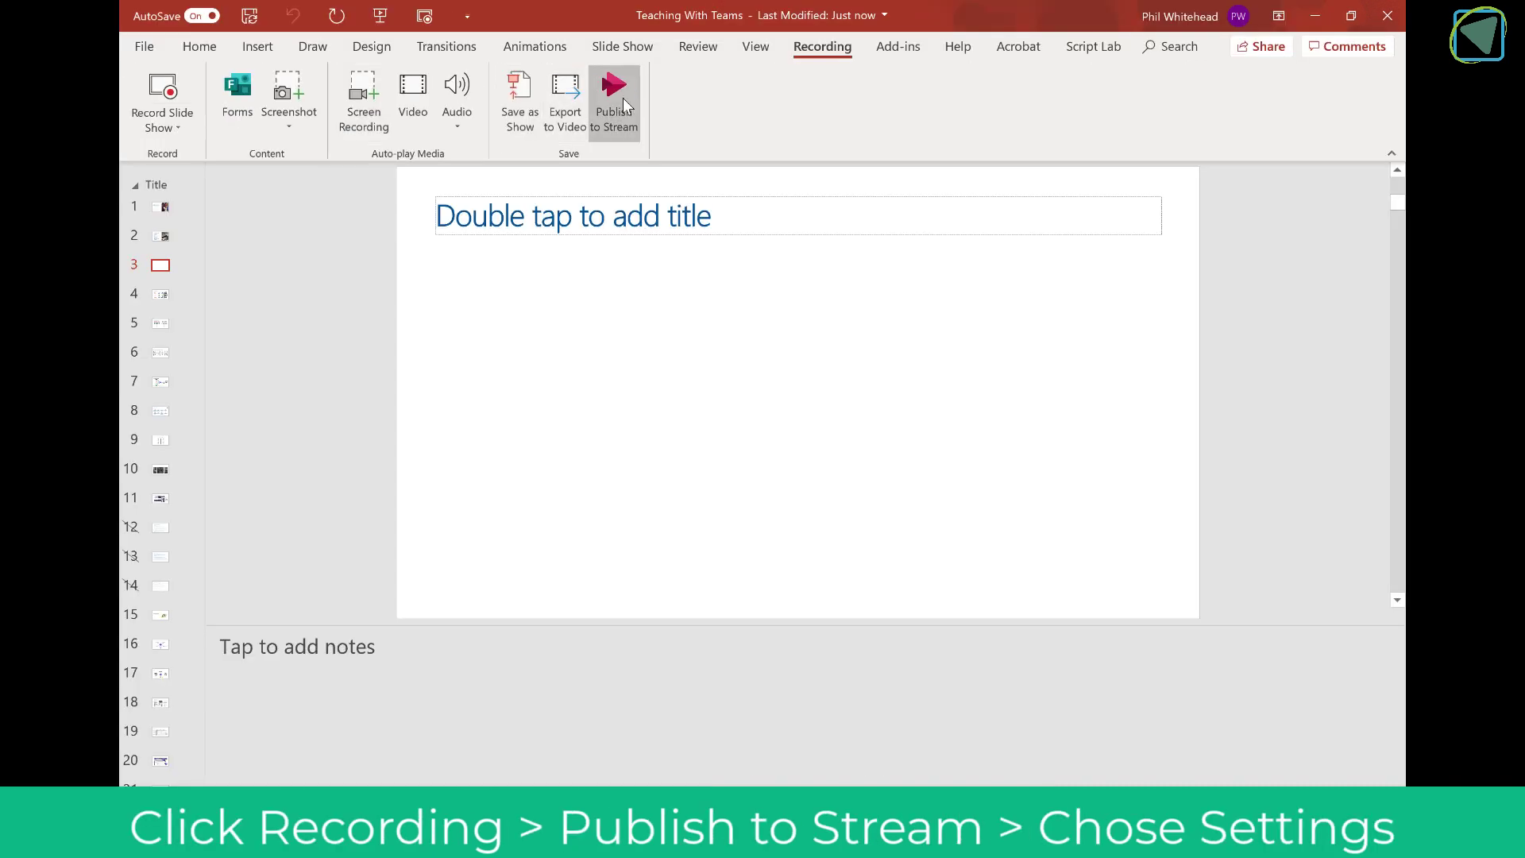
Review the Publish to Stream settings, then return and launch Screen Recording.
left_click(623, 97)
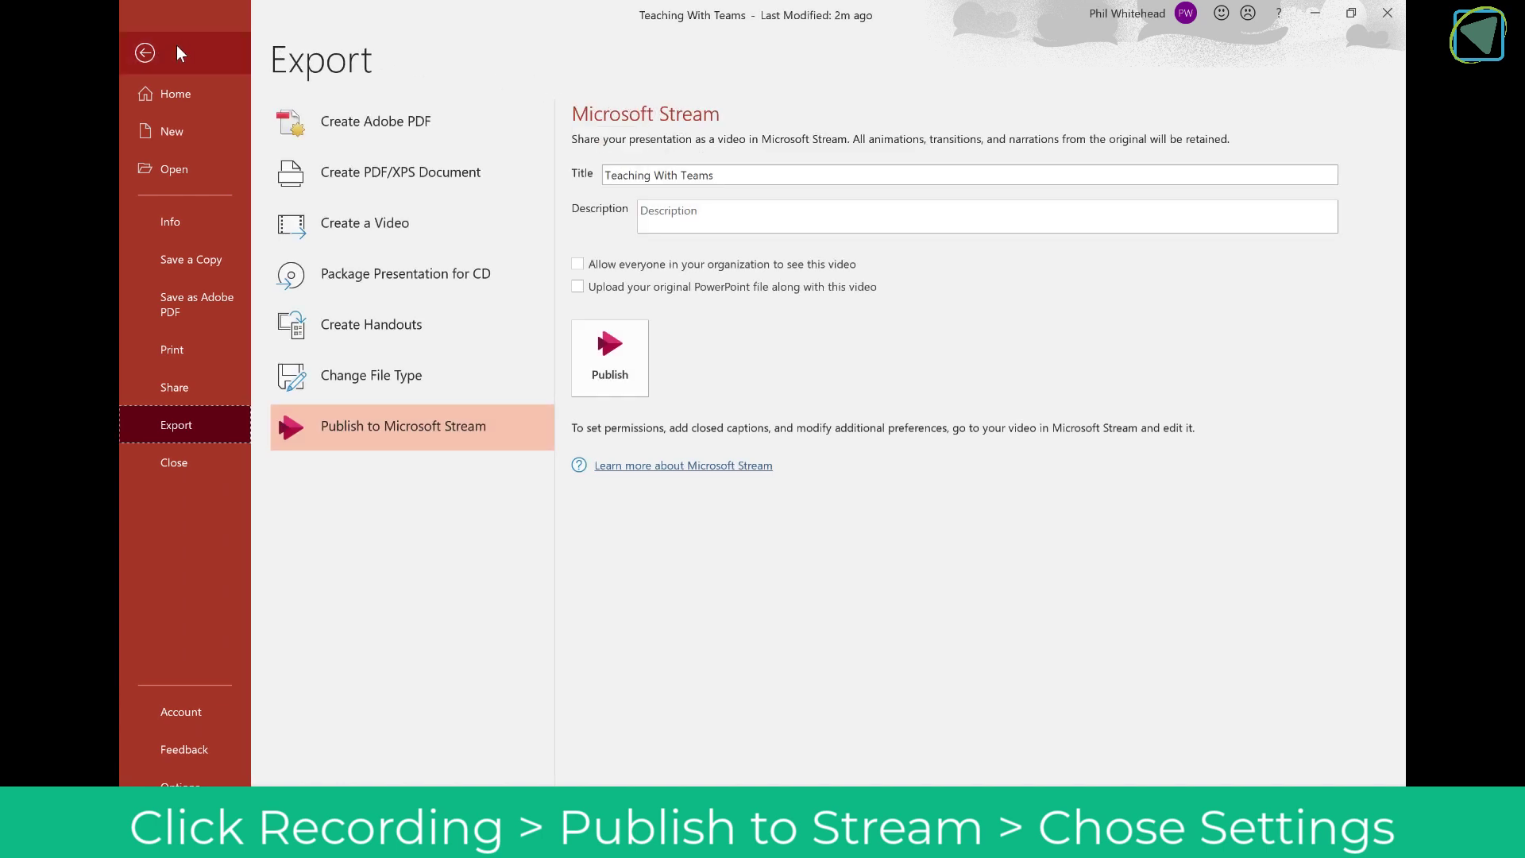
left_click(146, 52)
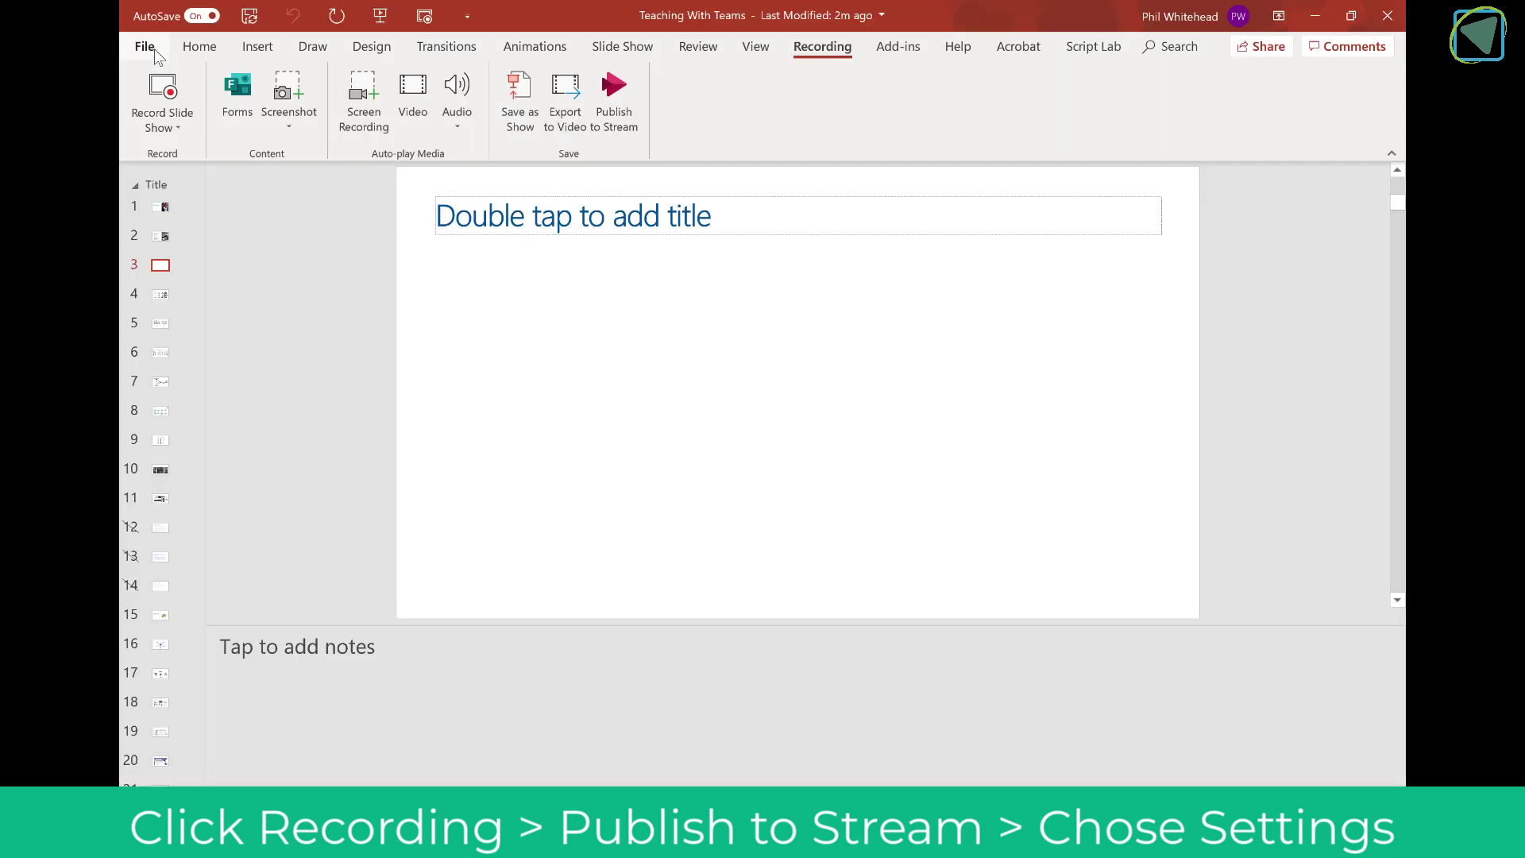
left_click(365, 84)
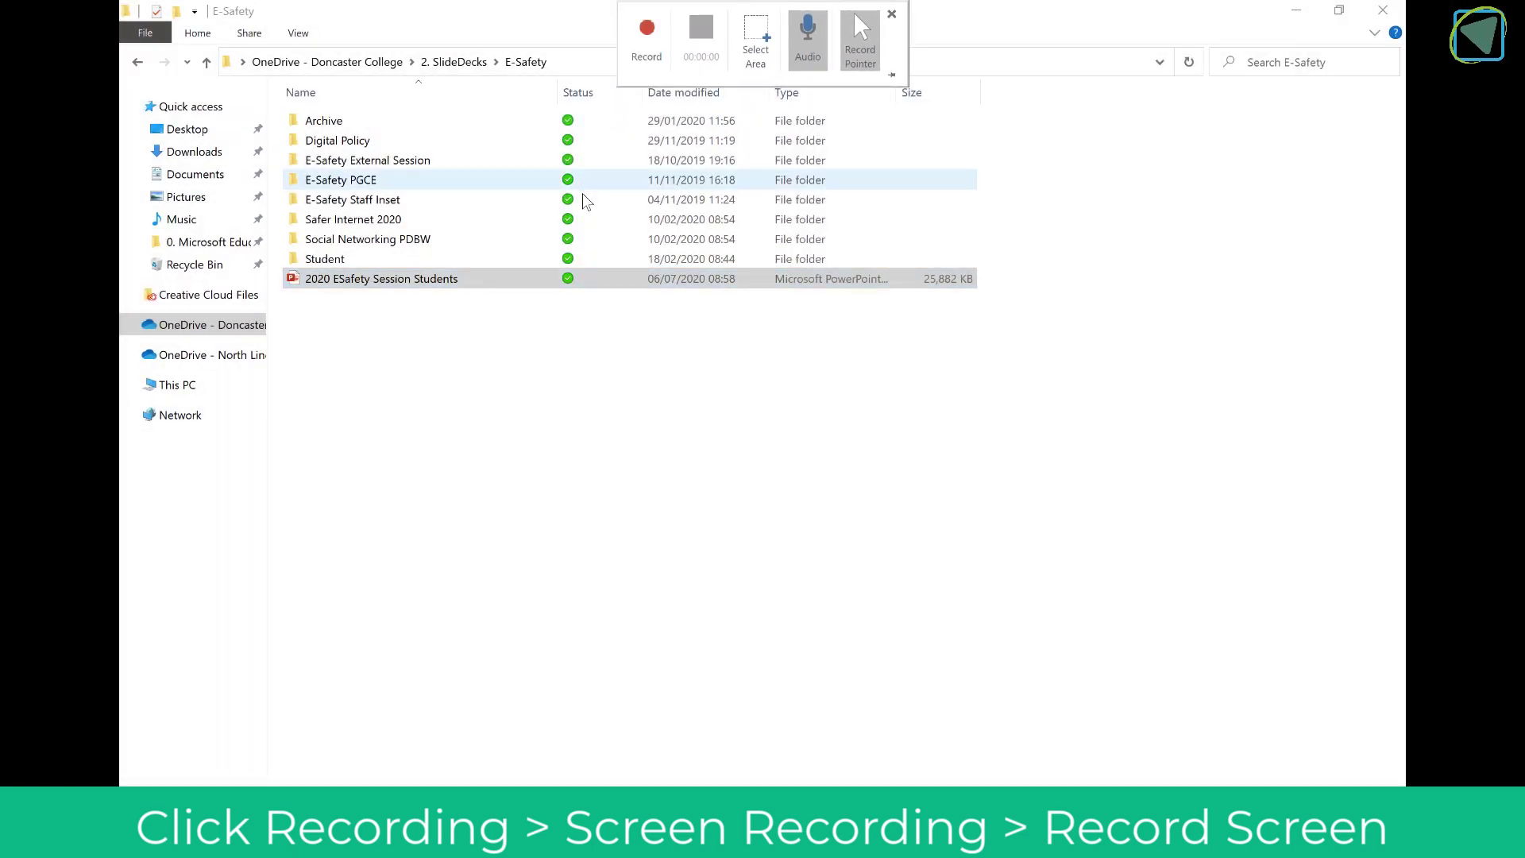
Record the screen while minimising the E-Safety Explorer window, then stop to embed the video.
left_click(646, 43)
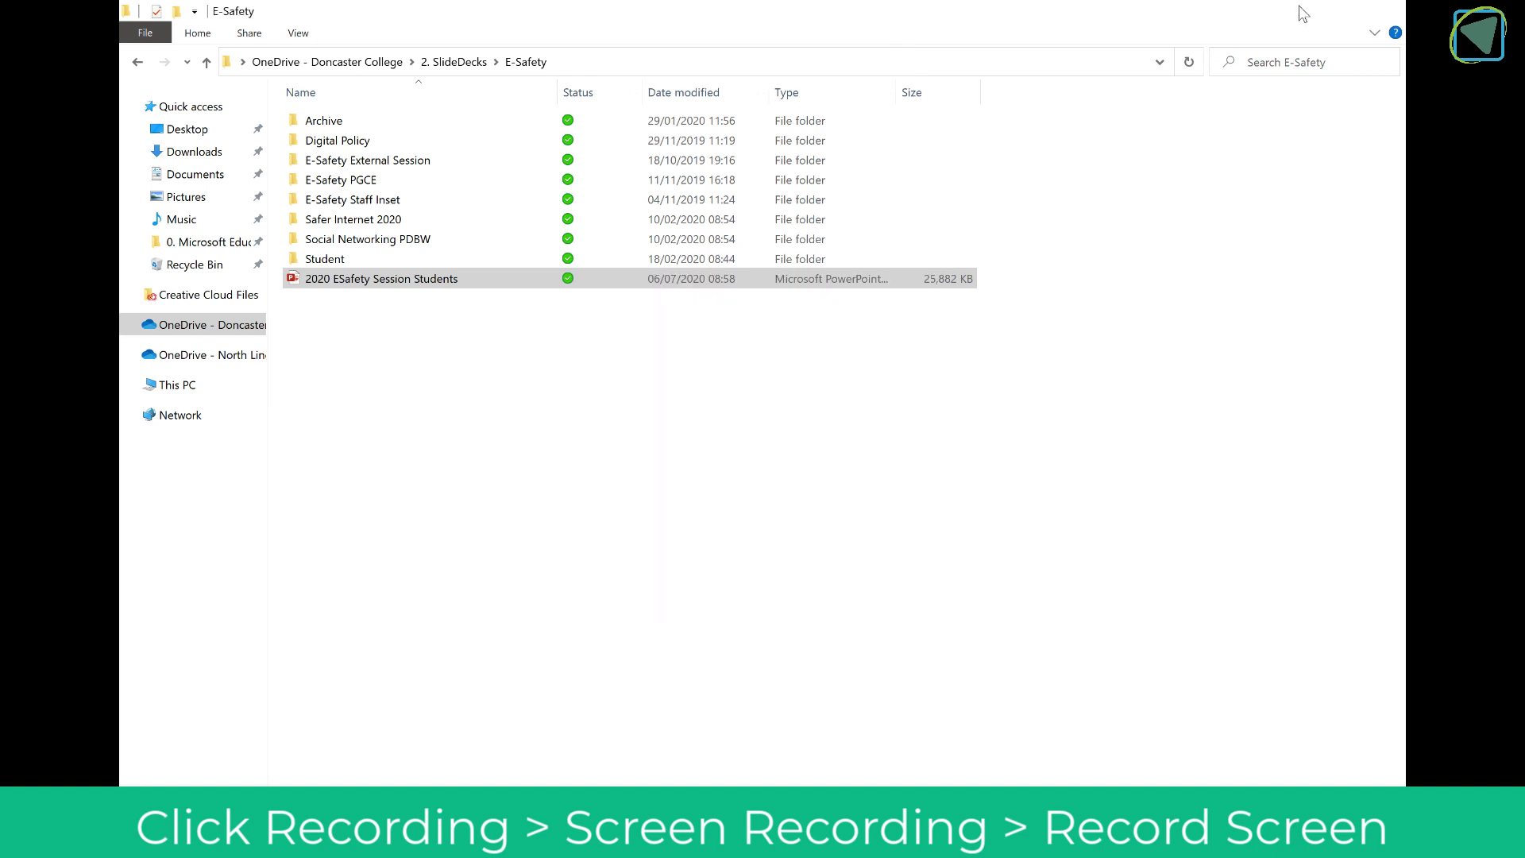
left_click(1303, 10)
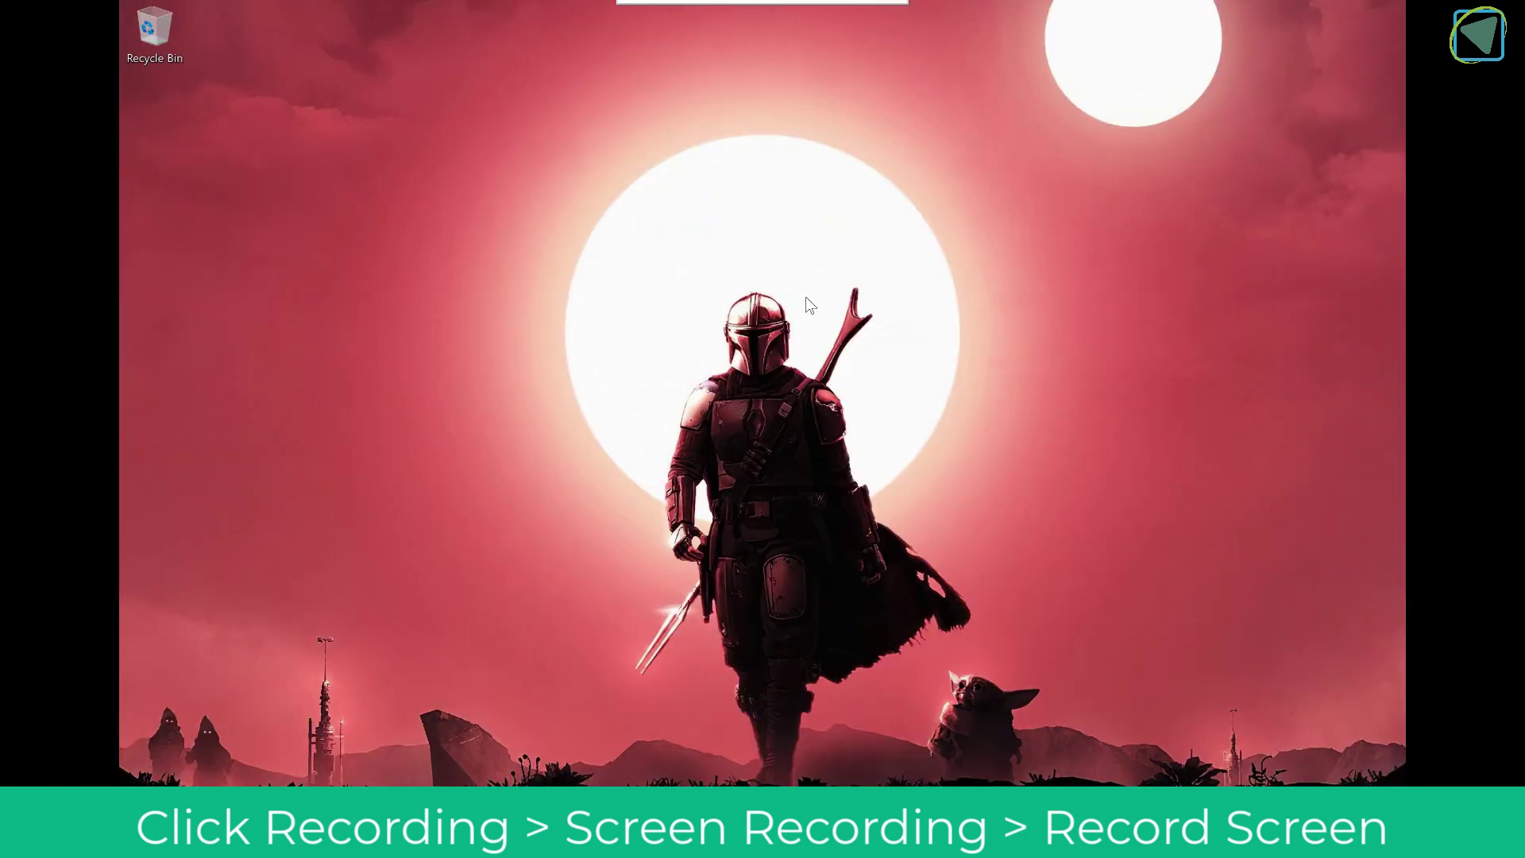
mouse_move(817, 3)
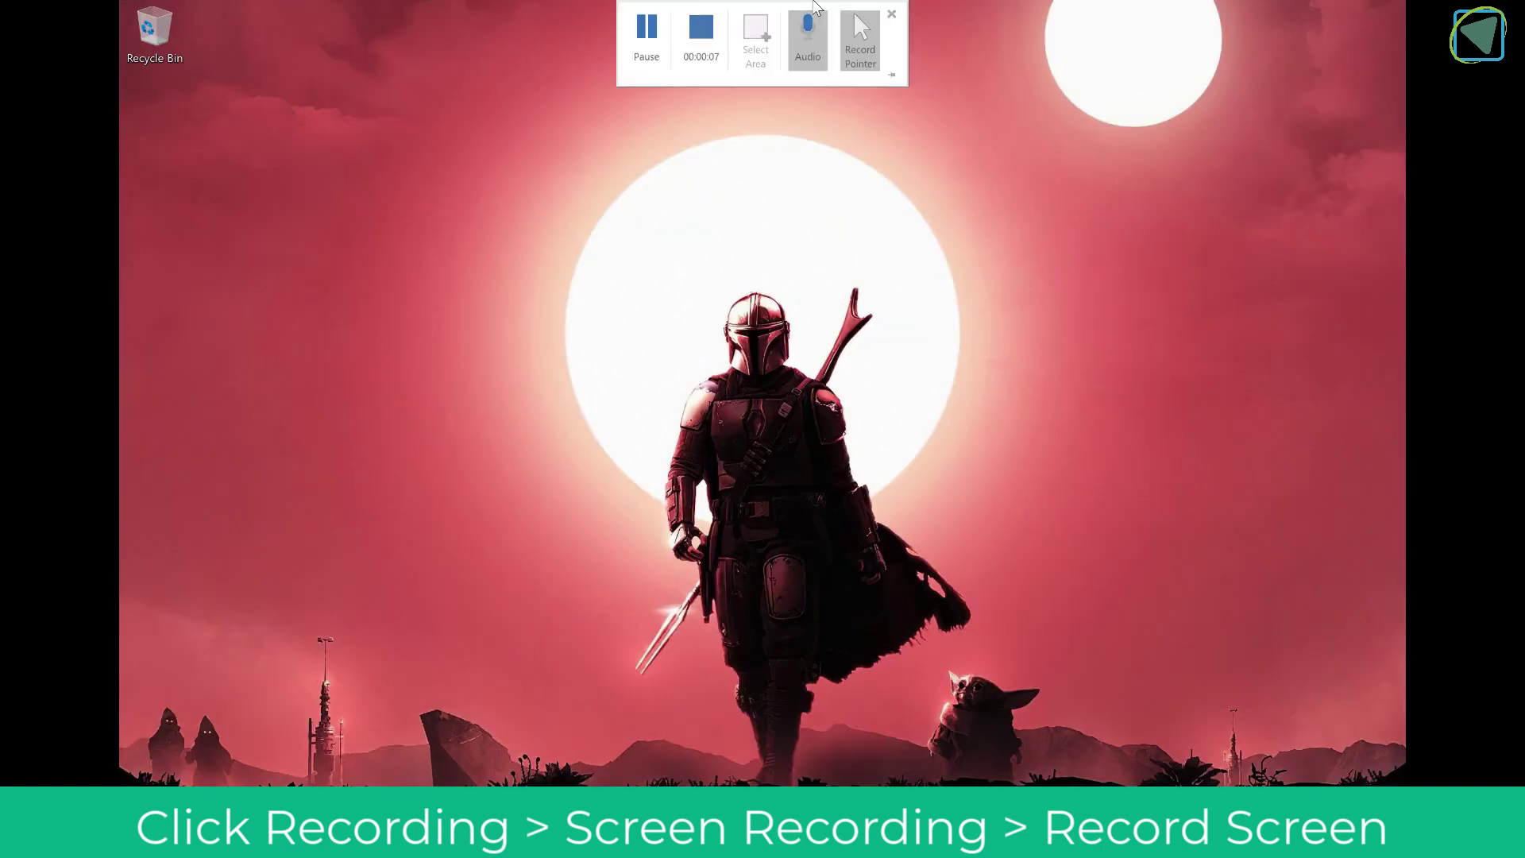
left_click(693, 33)
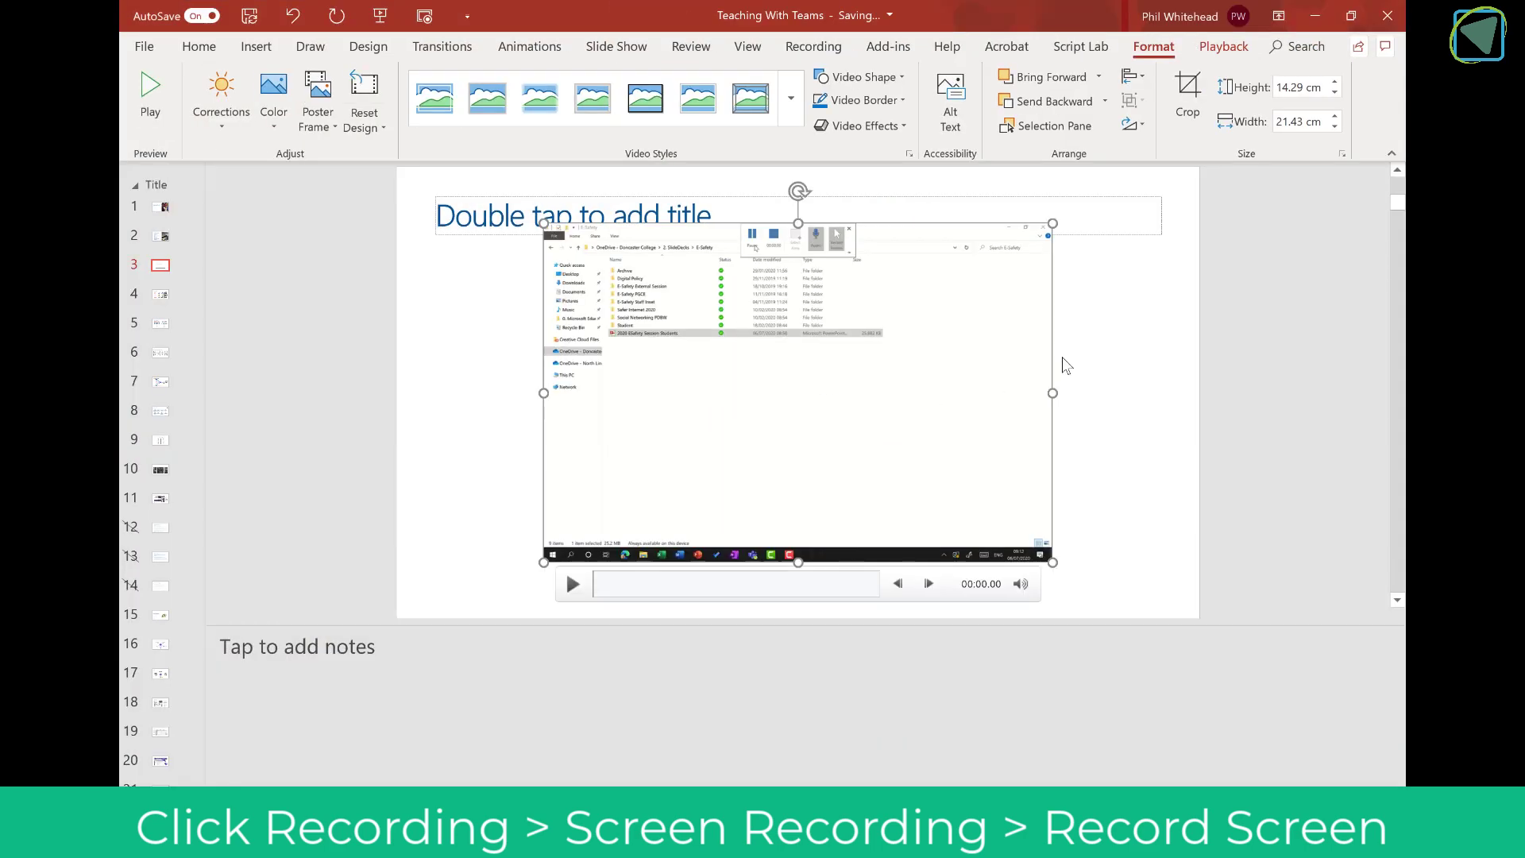
Nudge the recorded video slightly, then play and pause it.
left_click_drag(843, 339, 837, 366)
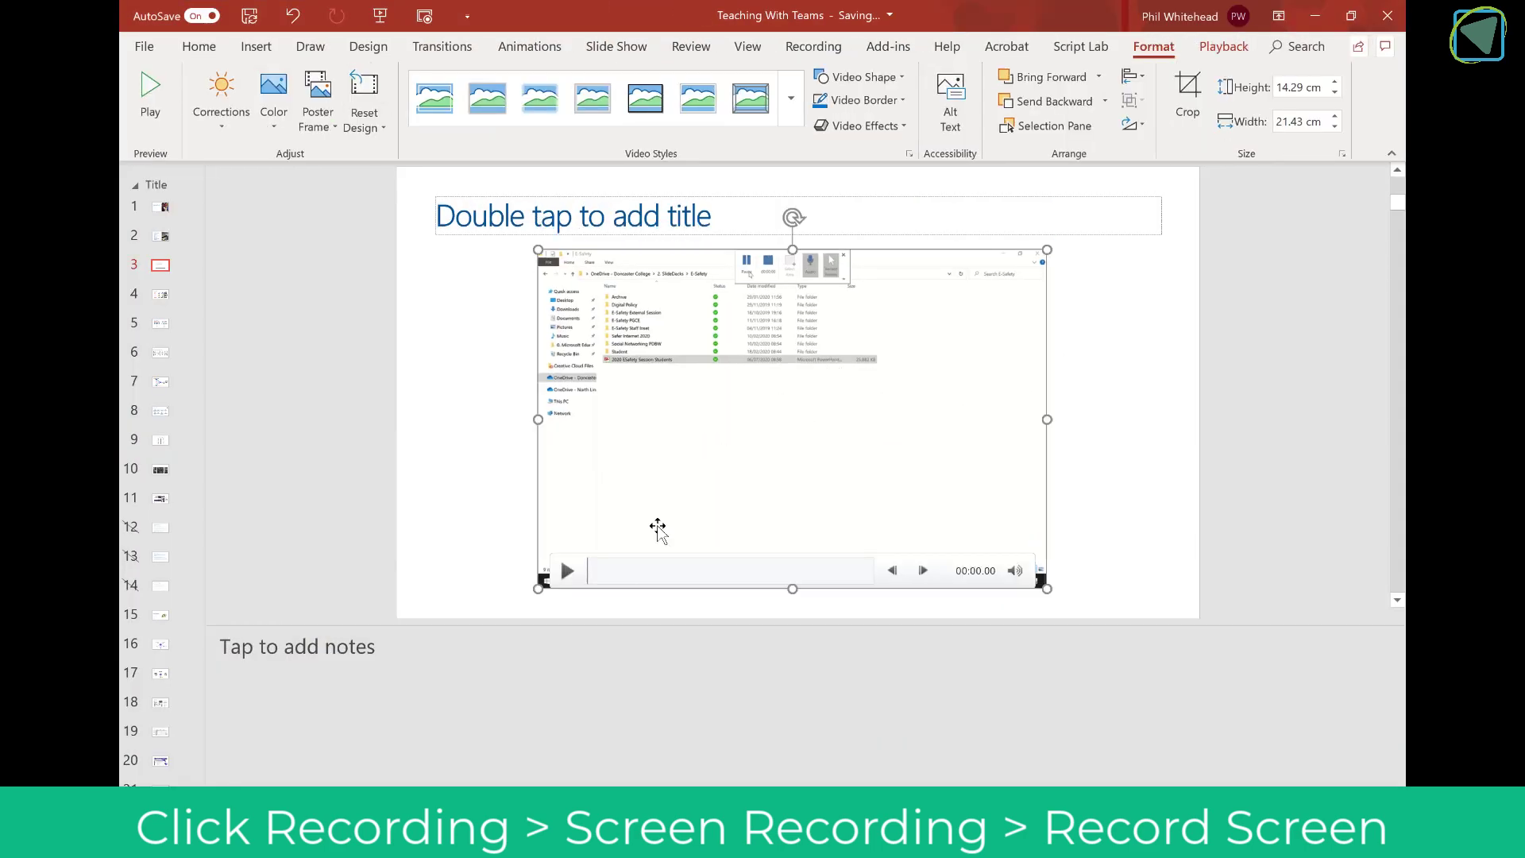
left_click(568, 571)
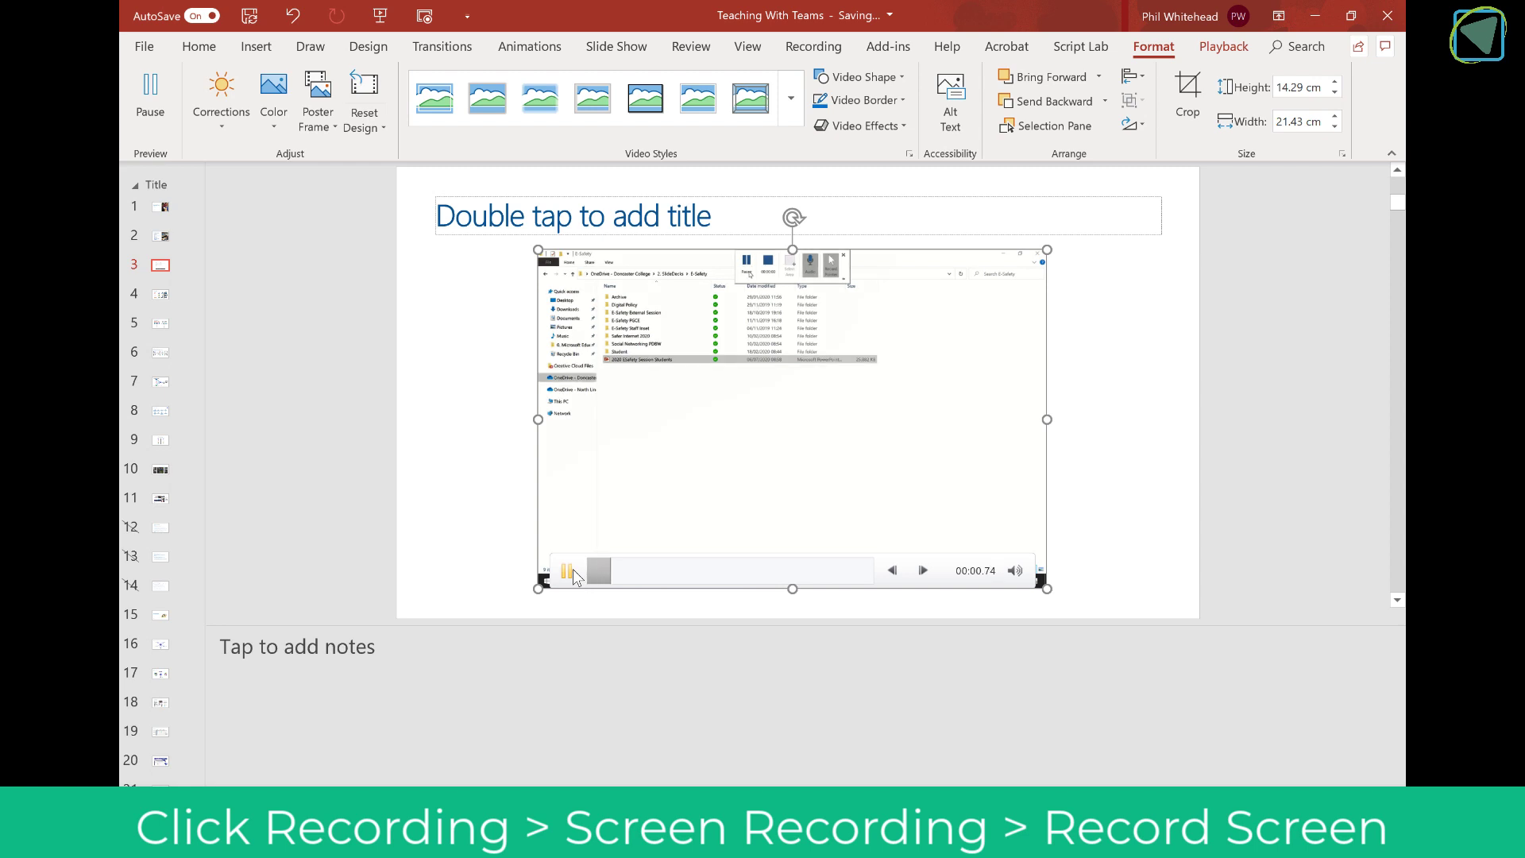
left_click(573, 571)
left_click(463, 416)
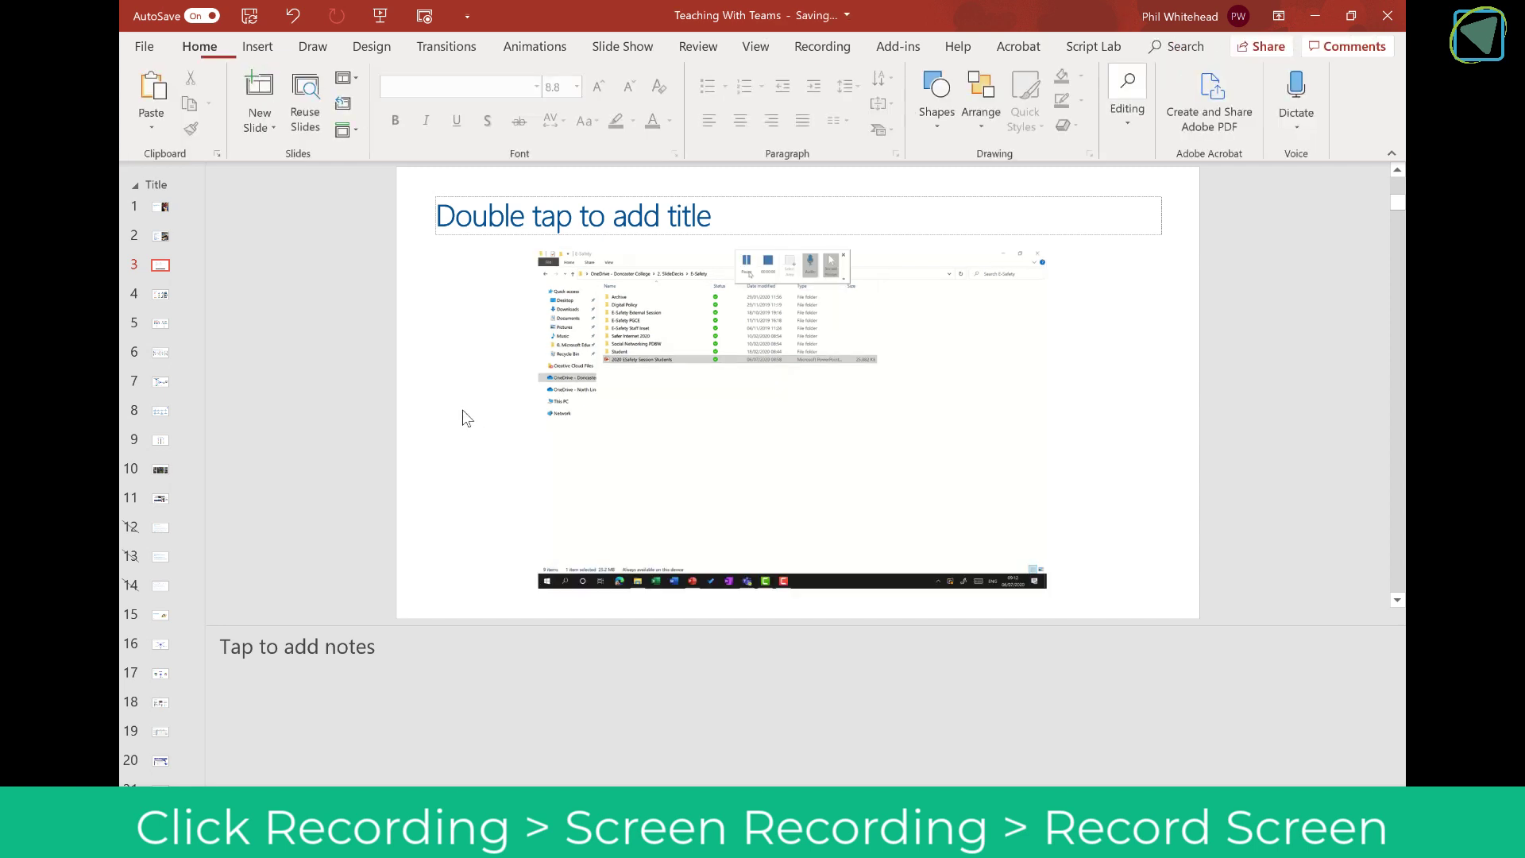
Open Save Media As for the video, keep the Media File type, and cancel without saving.
right_click(655, 328)
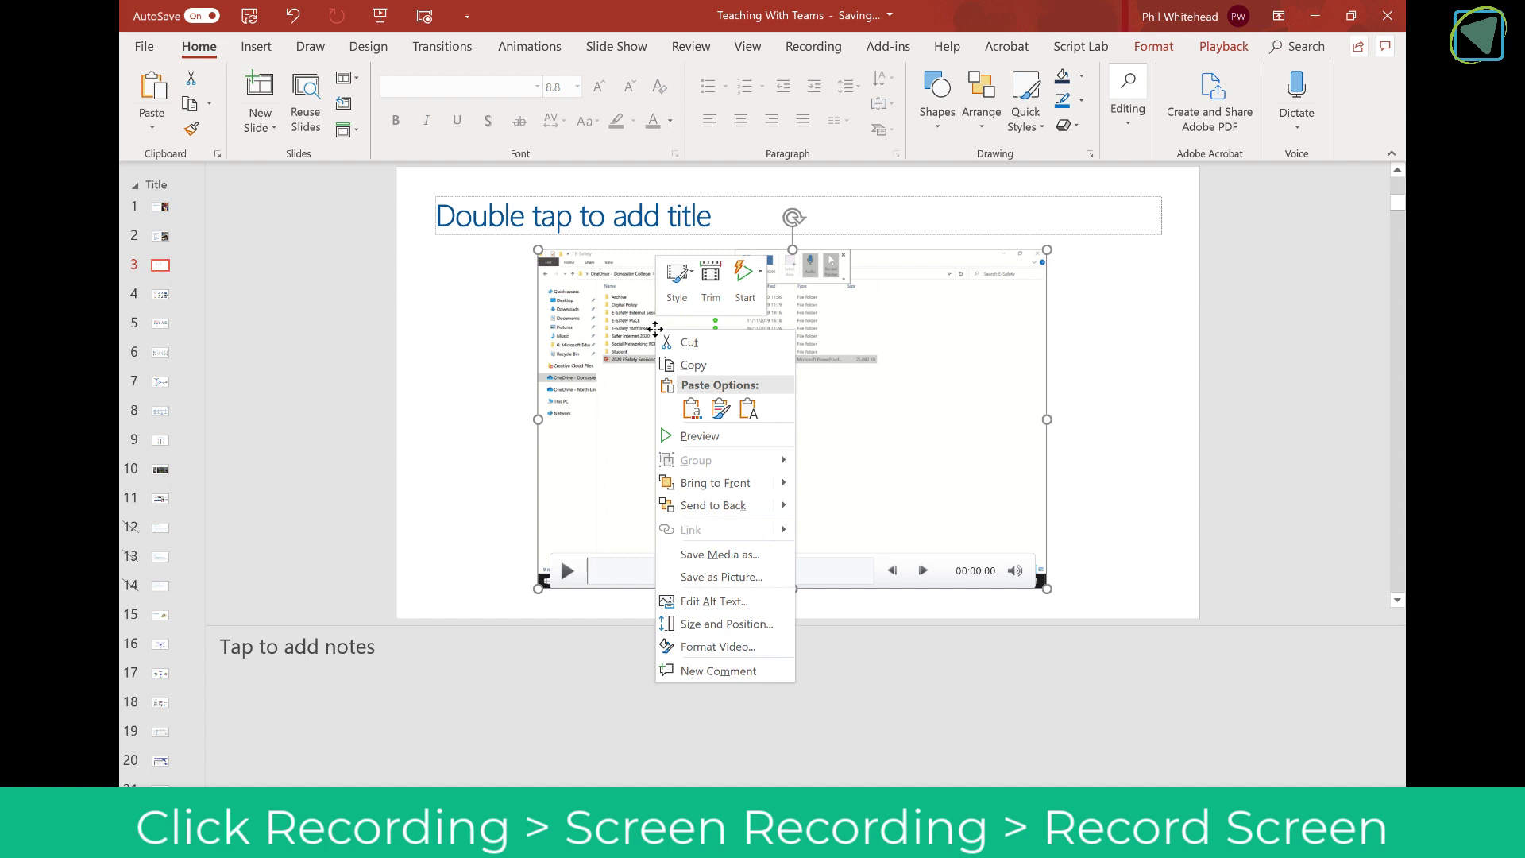
left_click(714, 555)
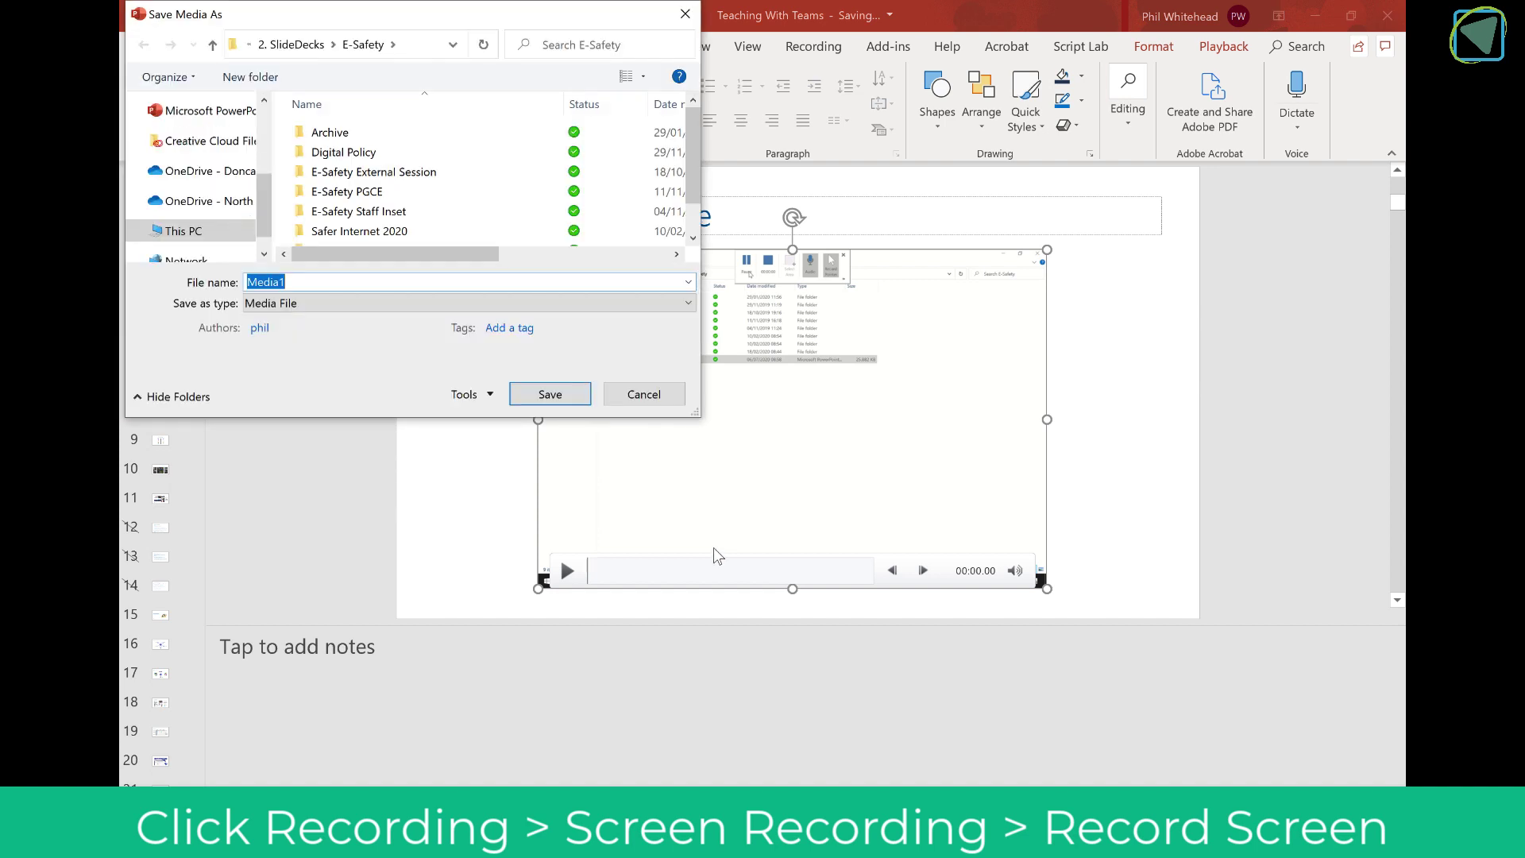
left_click(460, 306)
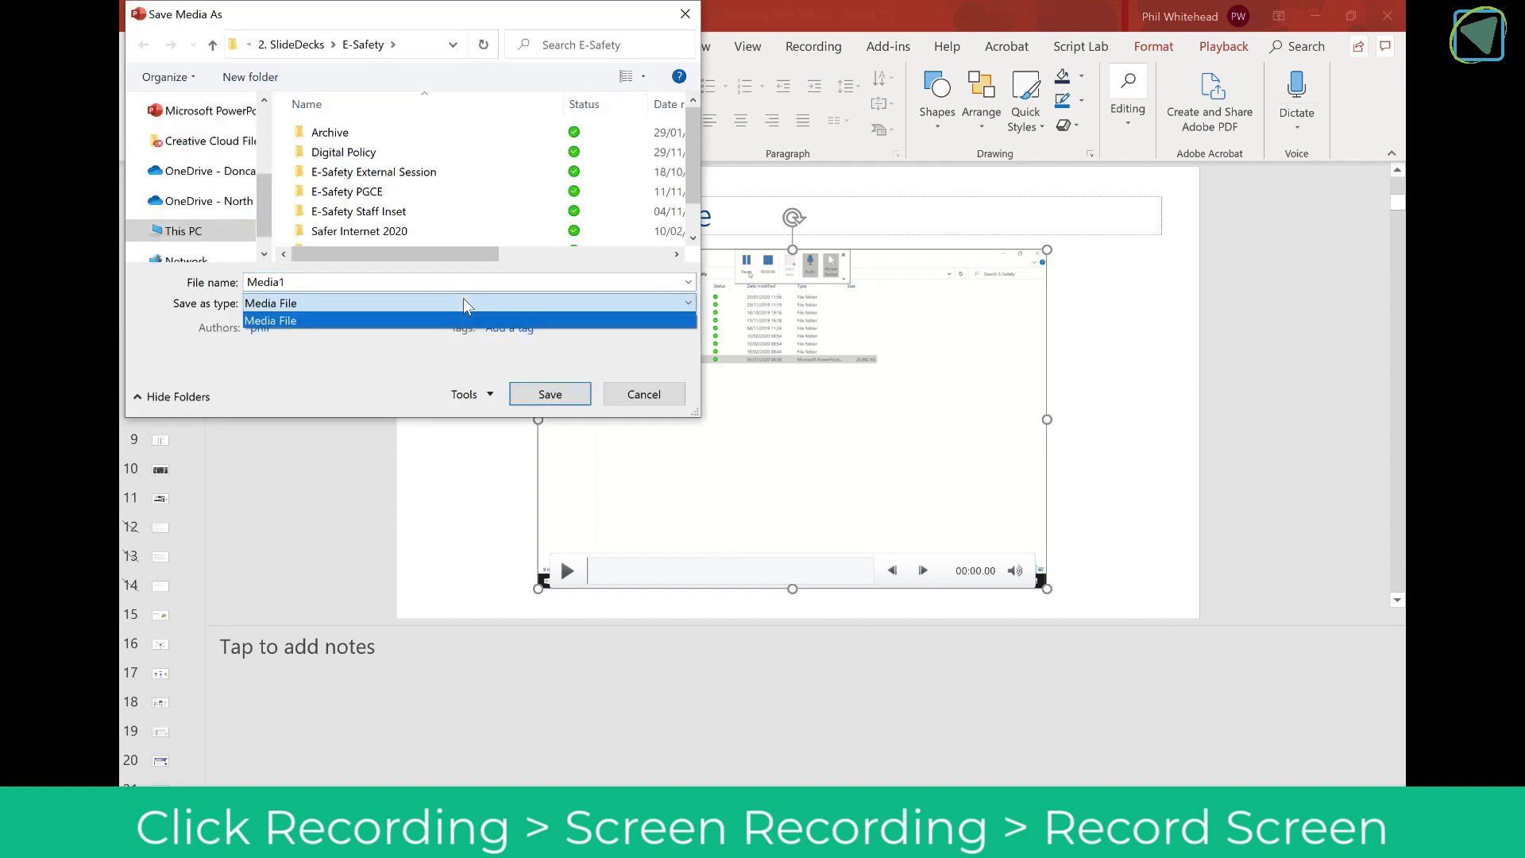
left_click(428, 314)
left_click(620, 394)
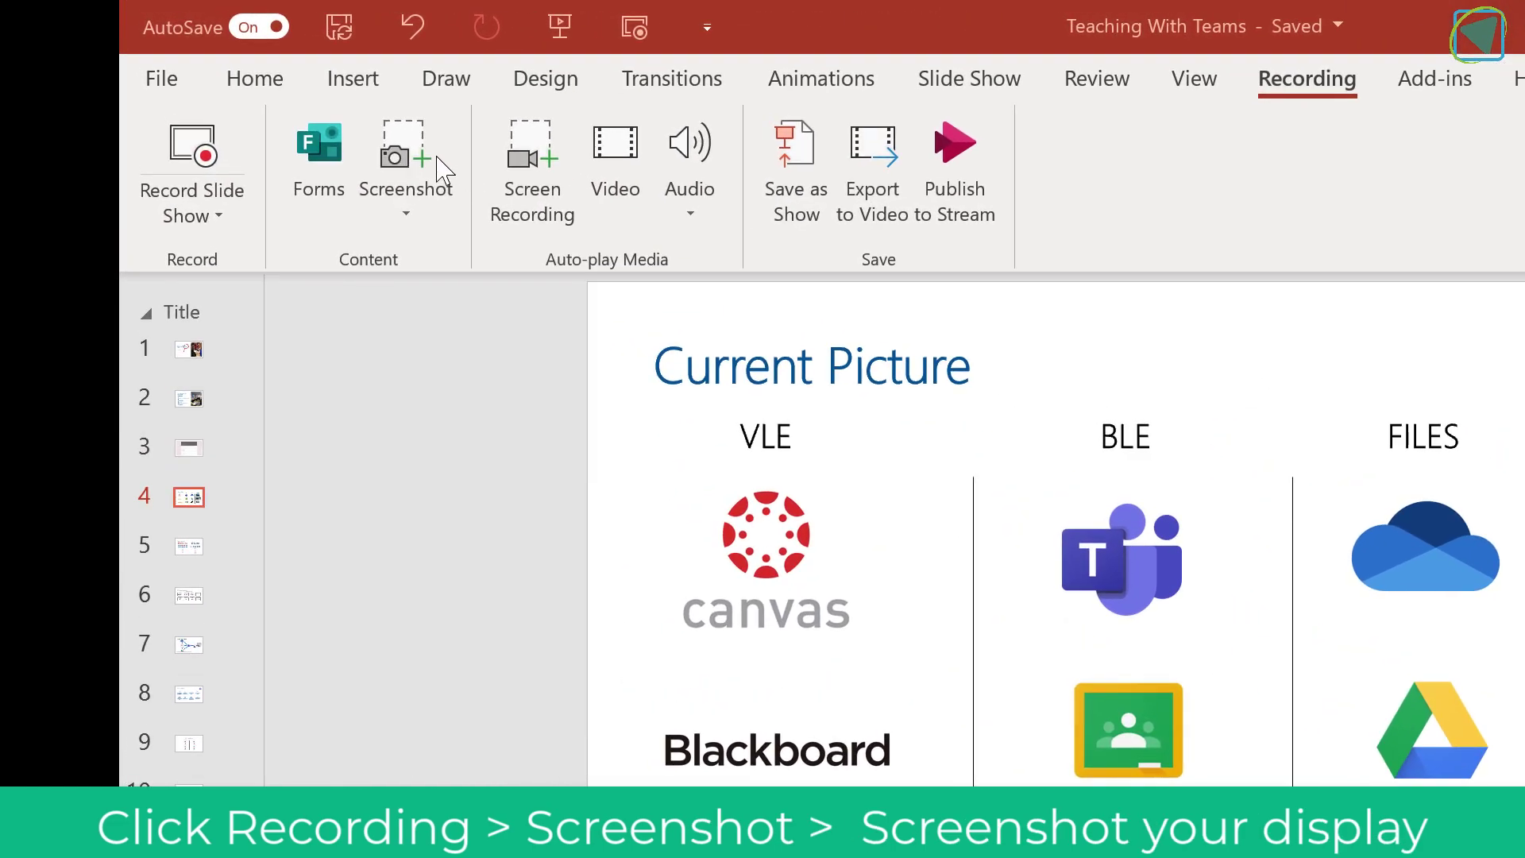
Capture a Screen Clipping of the desktop wallpaper area onto the slide.
left_click(413, 127)
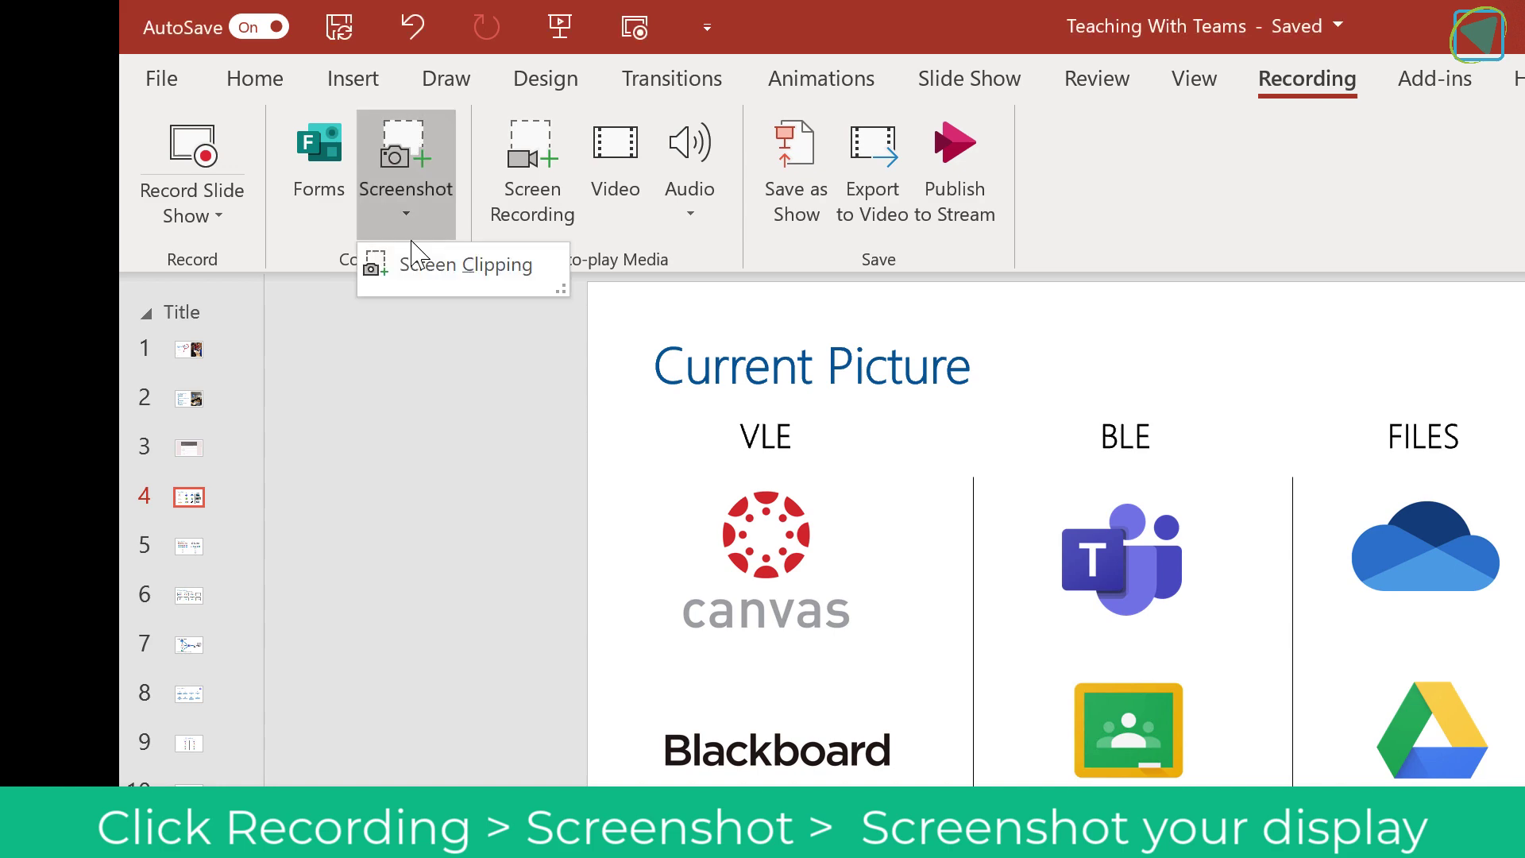
left_click(419, 258)
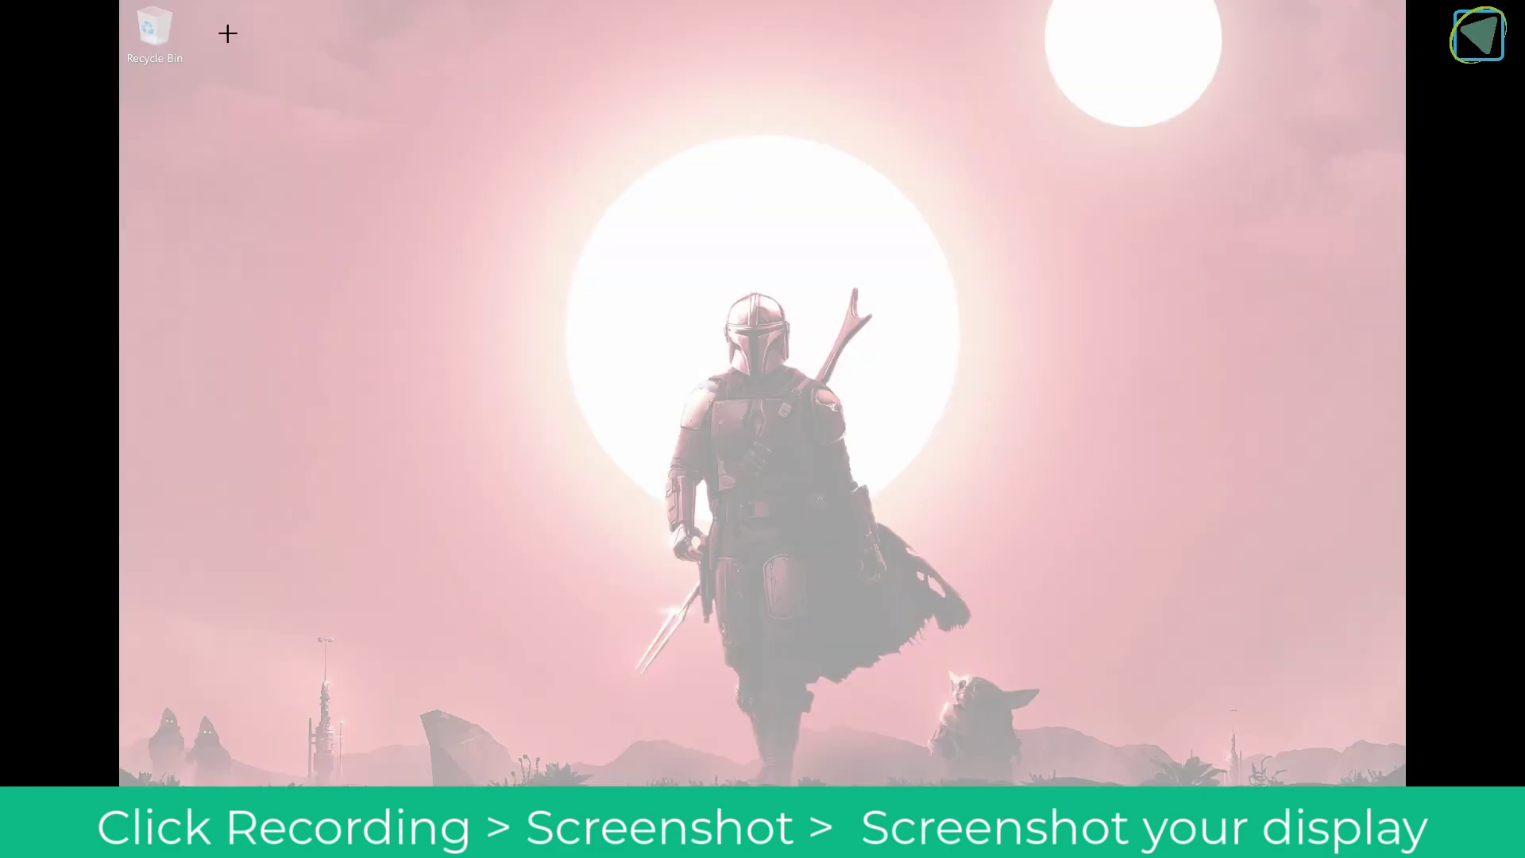
left_click_drag(217, 21, 1065, 650)
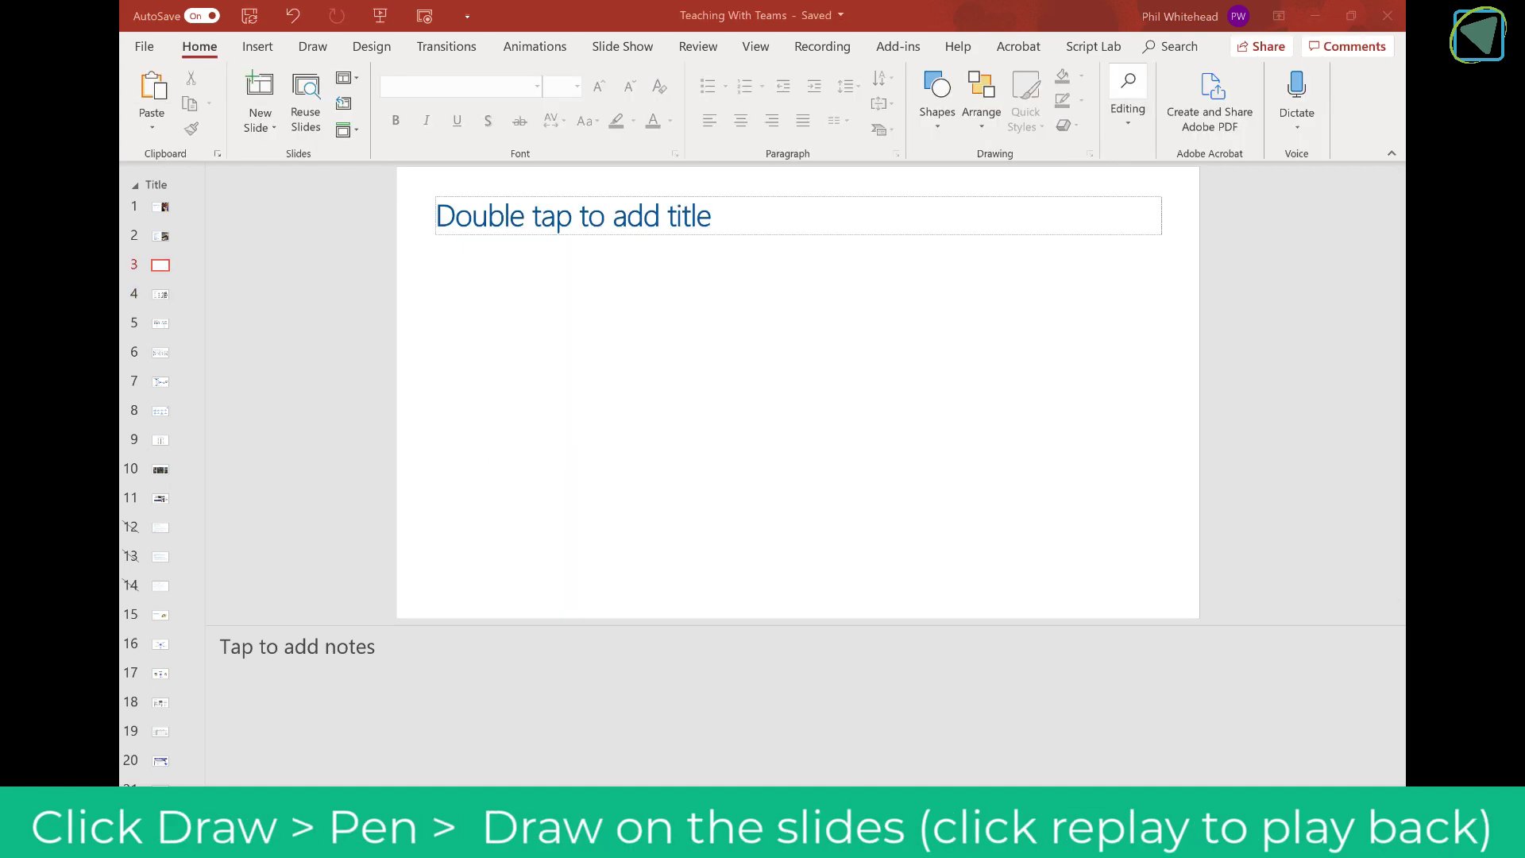
With the black pen on the Draw tab, handwrite 'hello' and draw a square beside it.
left_click(256, 48)
left_click(315, 46)
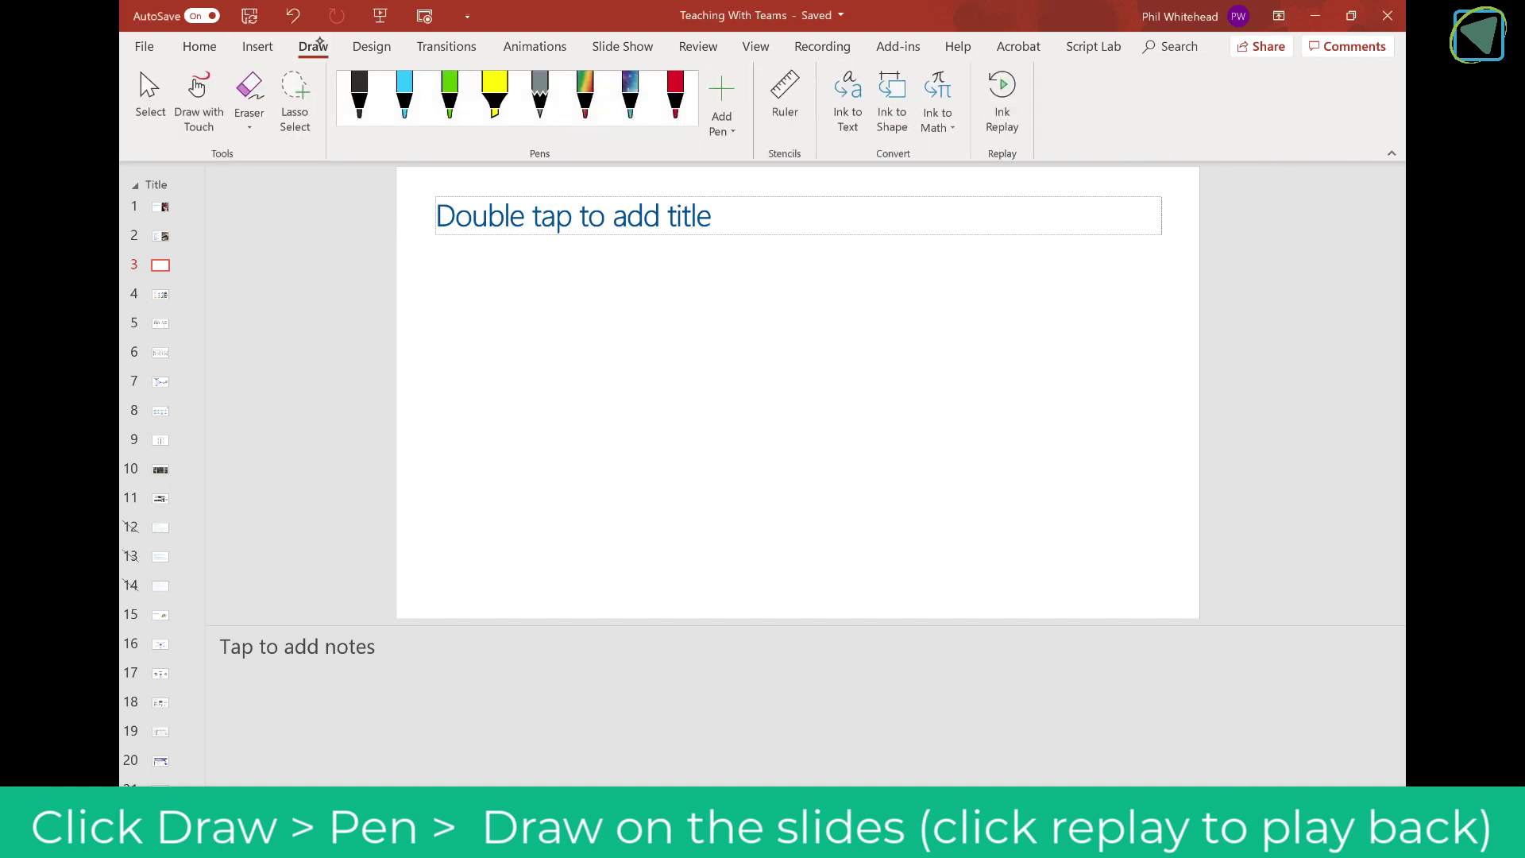
left_click(361, 100)
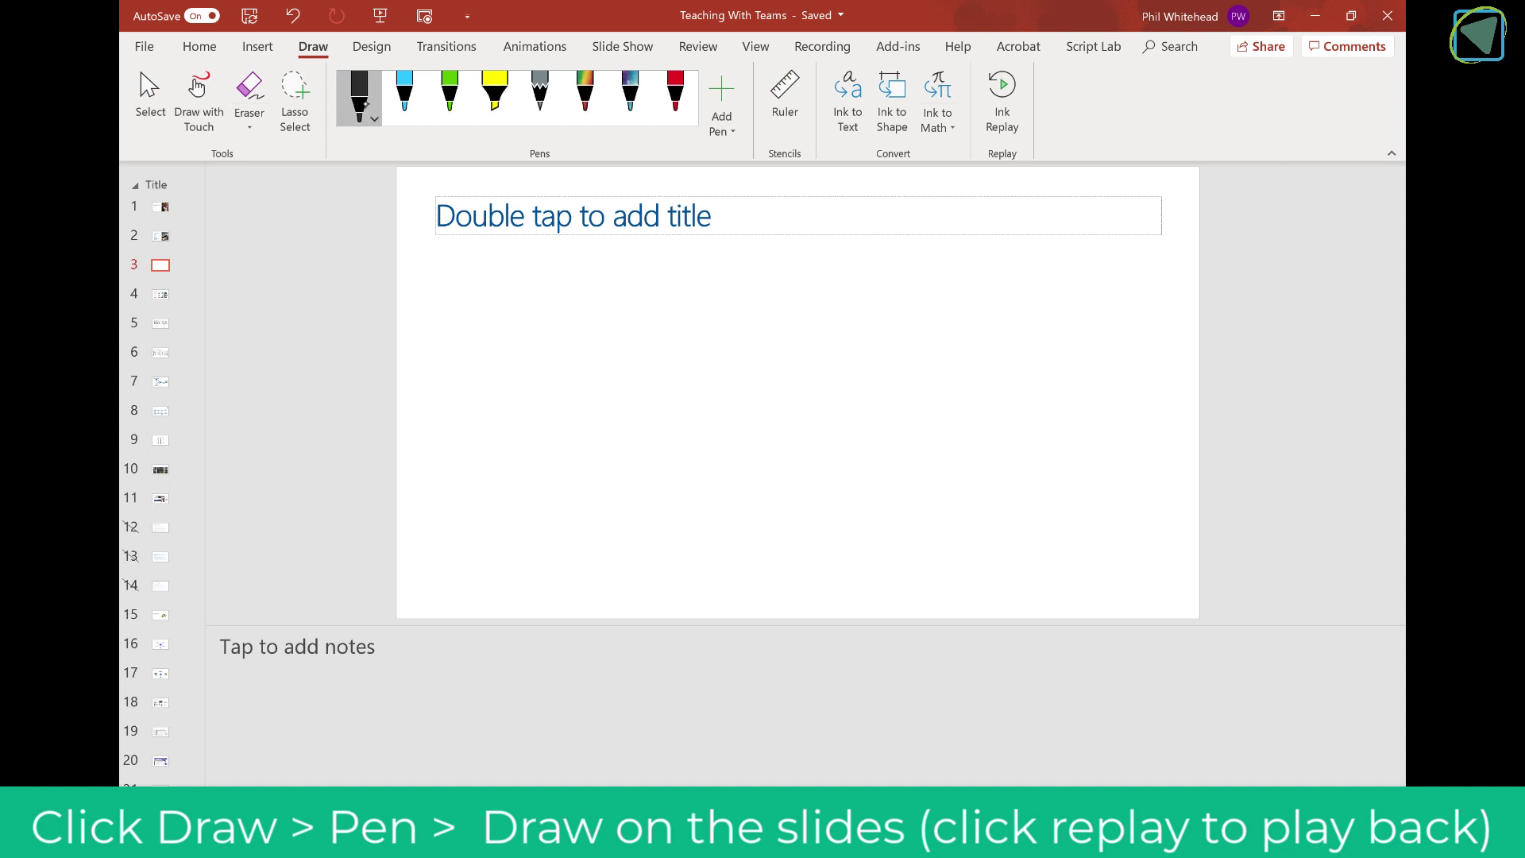
left_click_drag(439, 321, 459, 381)
left_click_drag(498, 322, 512, 339)
mouse_move(606, 334)
left_mouse_down()
mouse_move(687, 424)
mouse_move(606, 332)
left_mouse_up()
Handwrite '4x4' right of the square, then play back the strokes with Ink Replay.
mouse_move(767, 324)
left_mouse_down()
mouse_move(816, 362)
mouse_move(789, 395)
left_mouse_up()
left_click_drag(825, 333, 855, 377)
left_click_drag(853, 332, 825, 376)
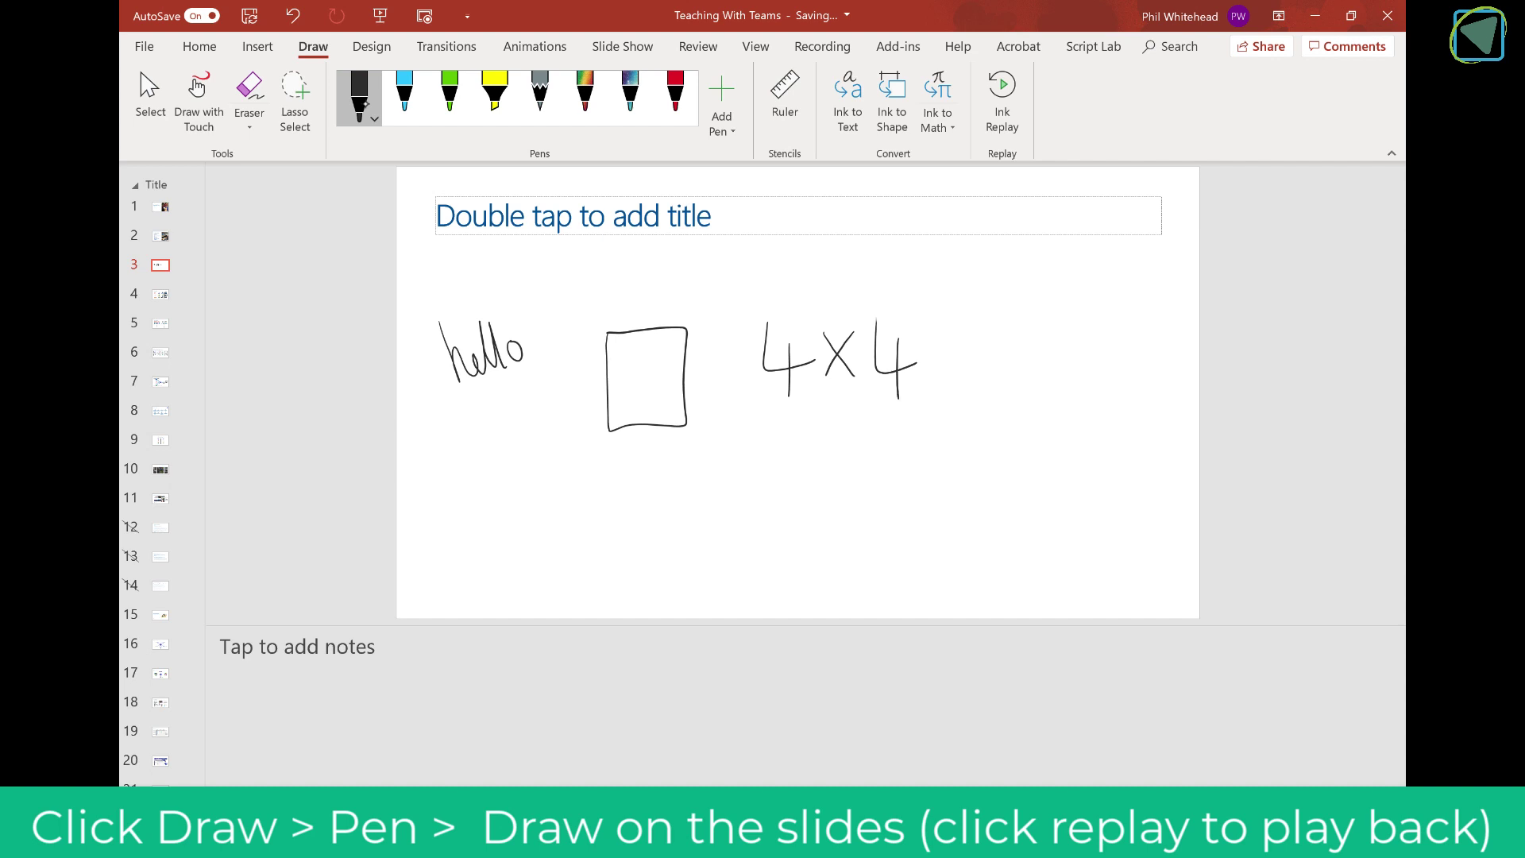
left_click(1002, 102)
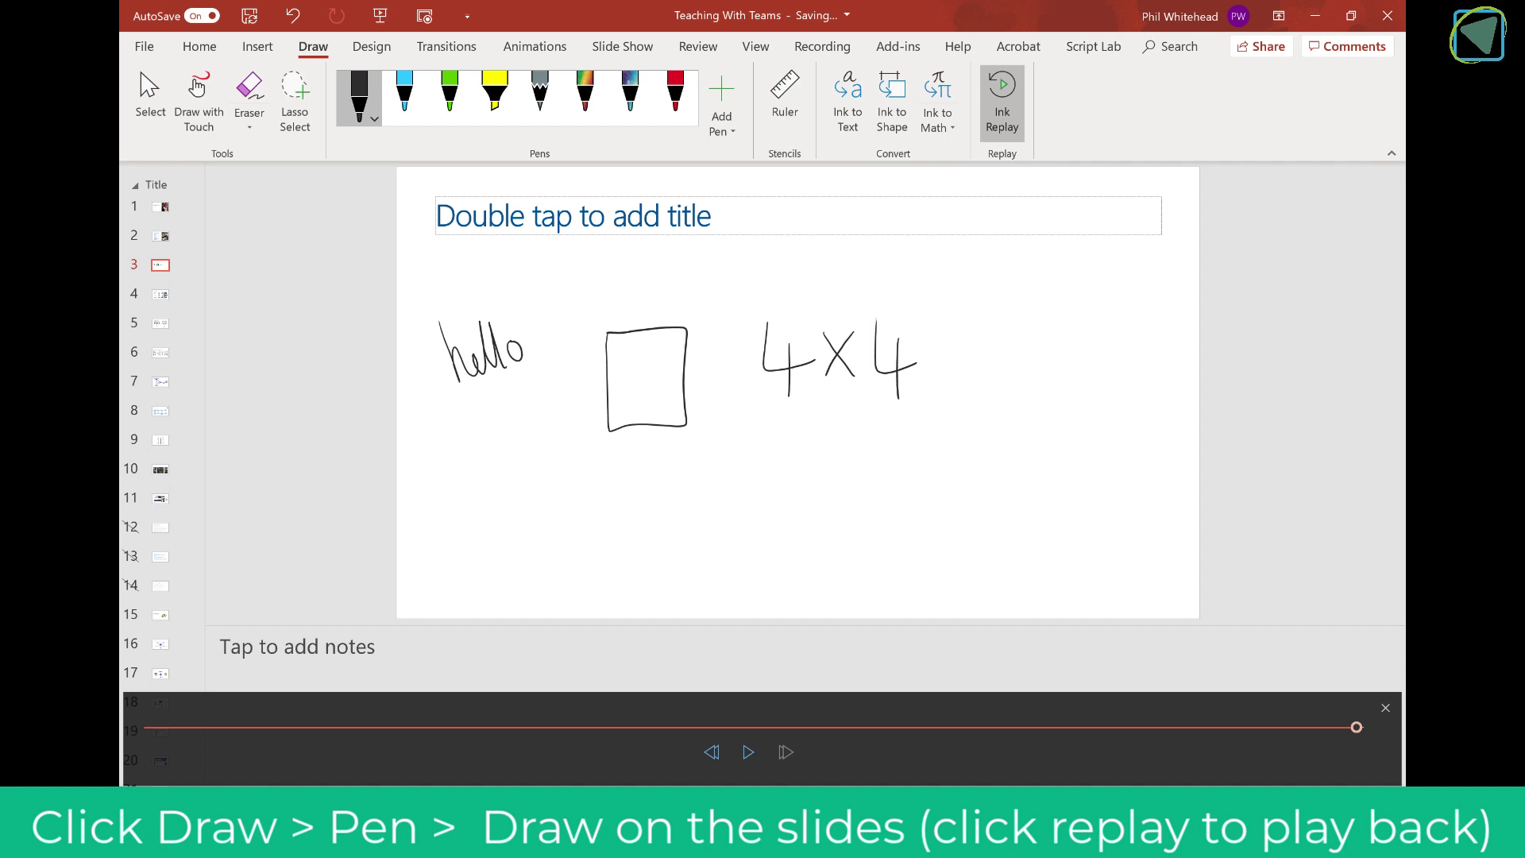
left_click(1385, 707)
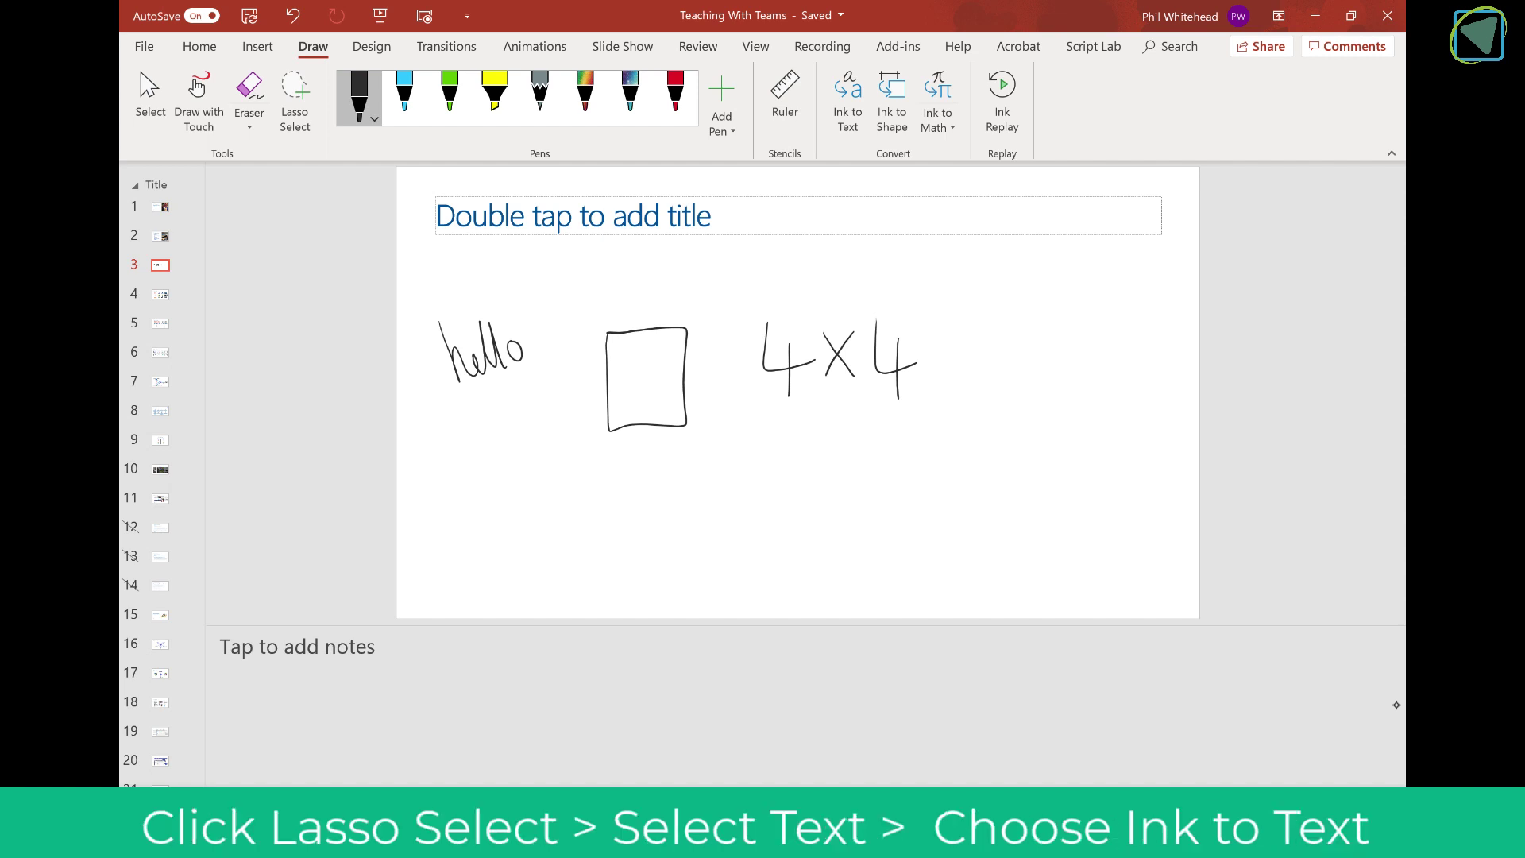
Lasso-select the handwritten ink and convert it with Ink to Text, choosing Convert Text and Shapes.
left_click(294, 104)
mouse_move(417, 375)
left_mouse_down()
mouse_move(526, 334)
mouse_move(429, 371)
left_mouse_up()
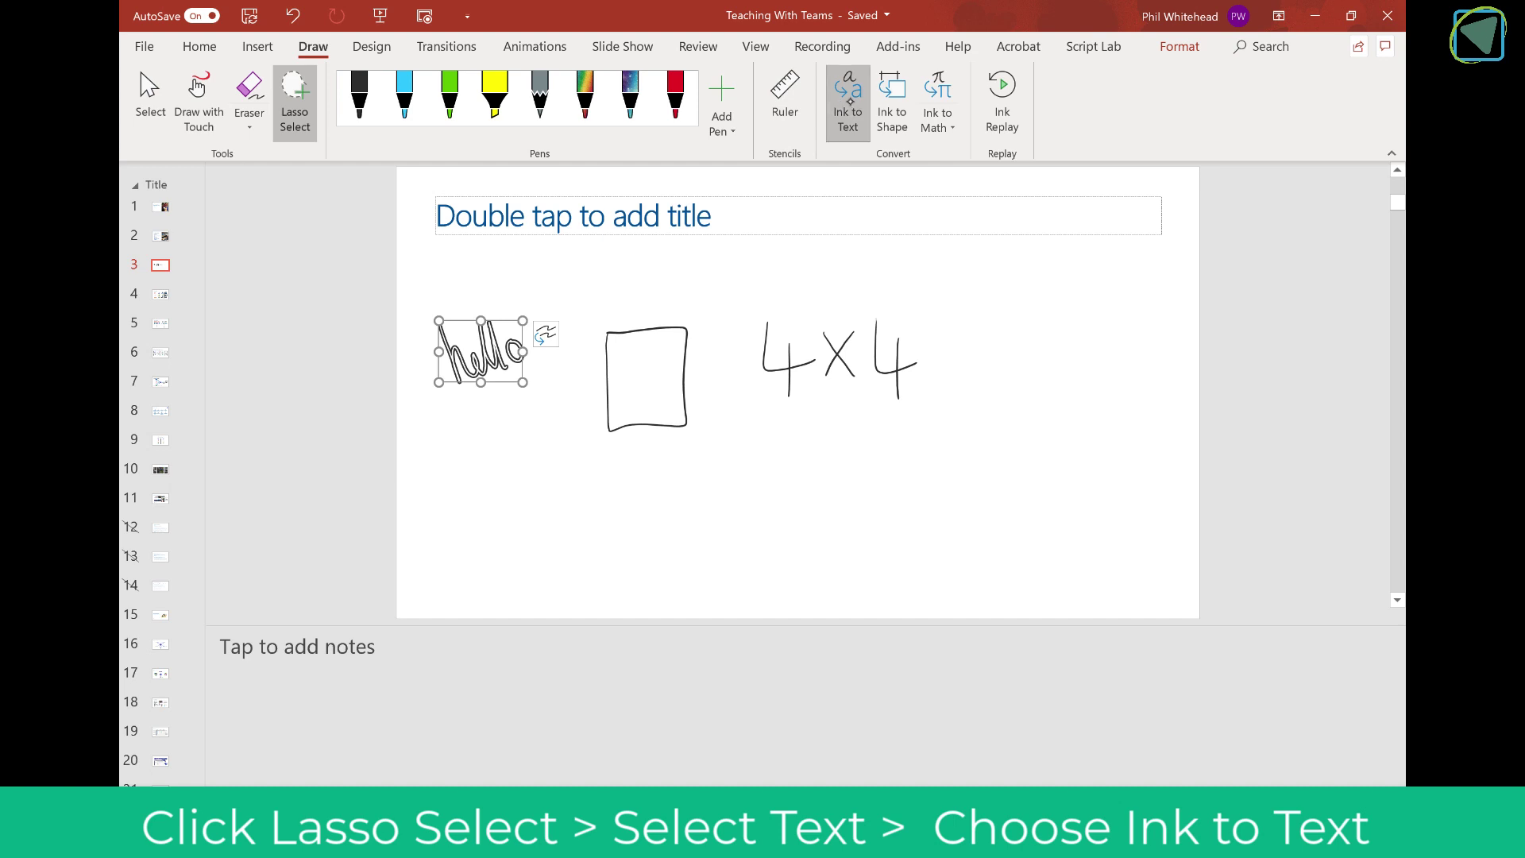
left_click(841, 102)
left_click(547, 335)
left_click(747, 390)
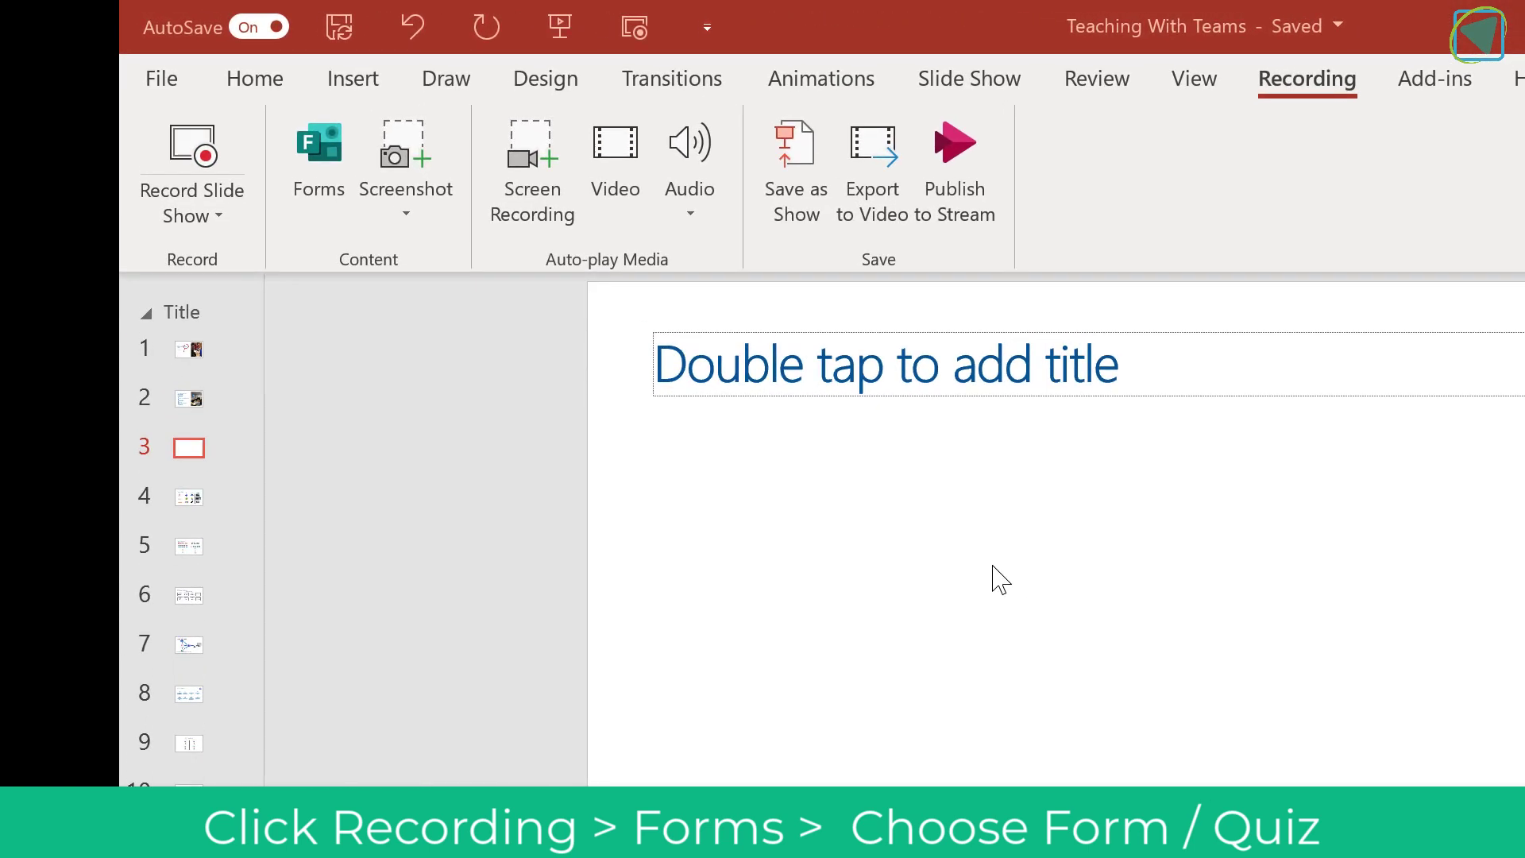
Embed the PhilEdTech Feedback form on slide 3, then view it in a slide show and scroll.
left_click(320, 147)
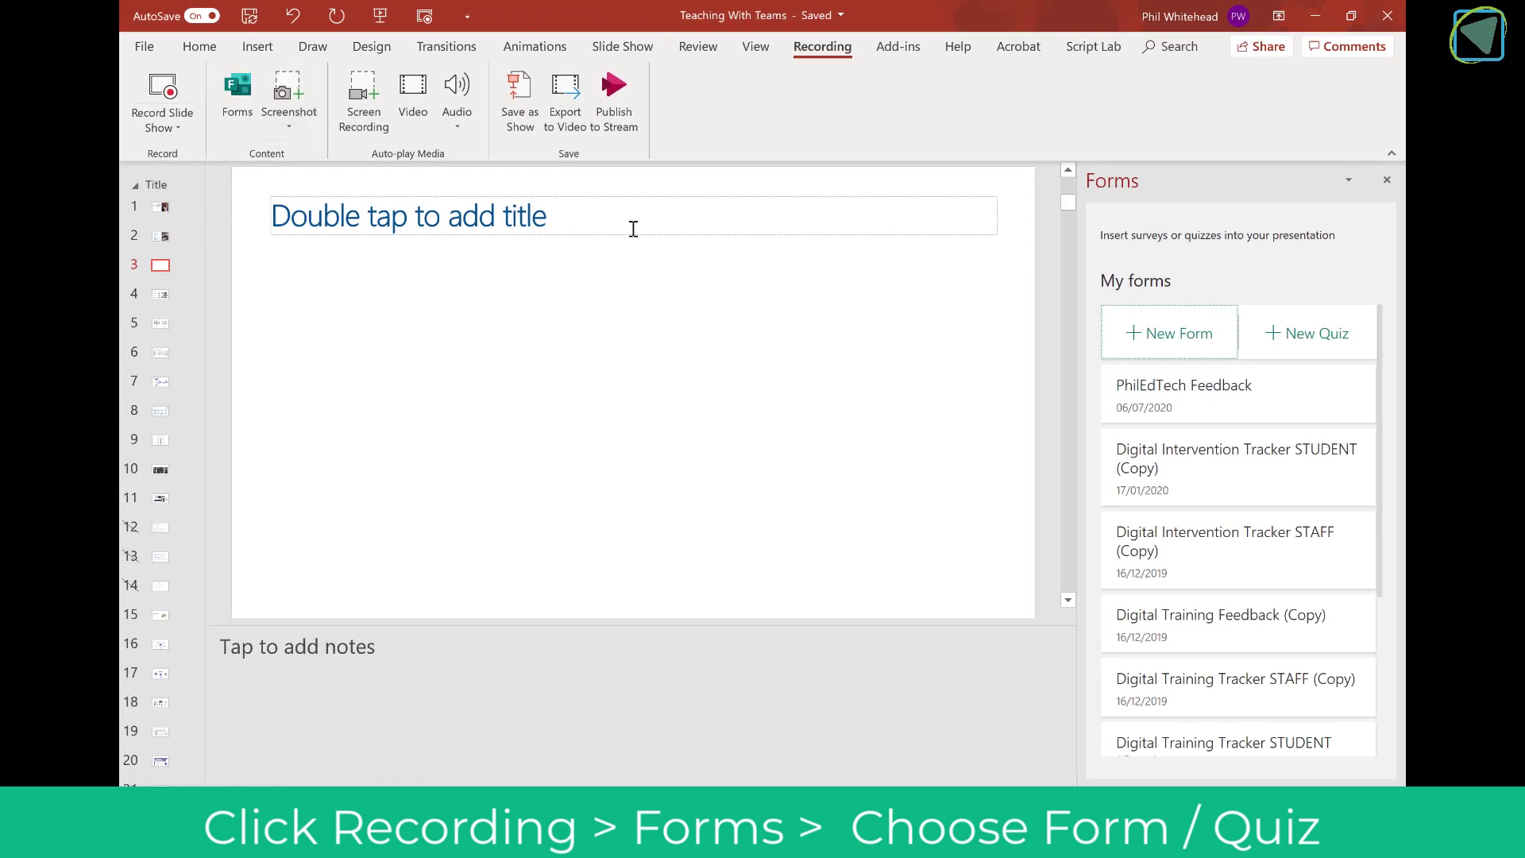
mouse_move(1193, 401)
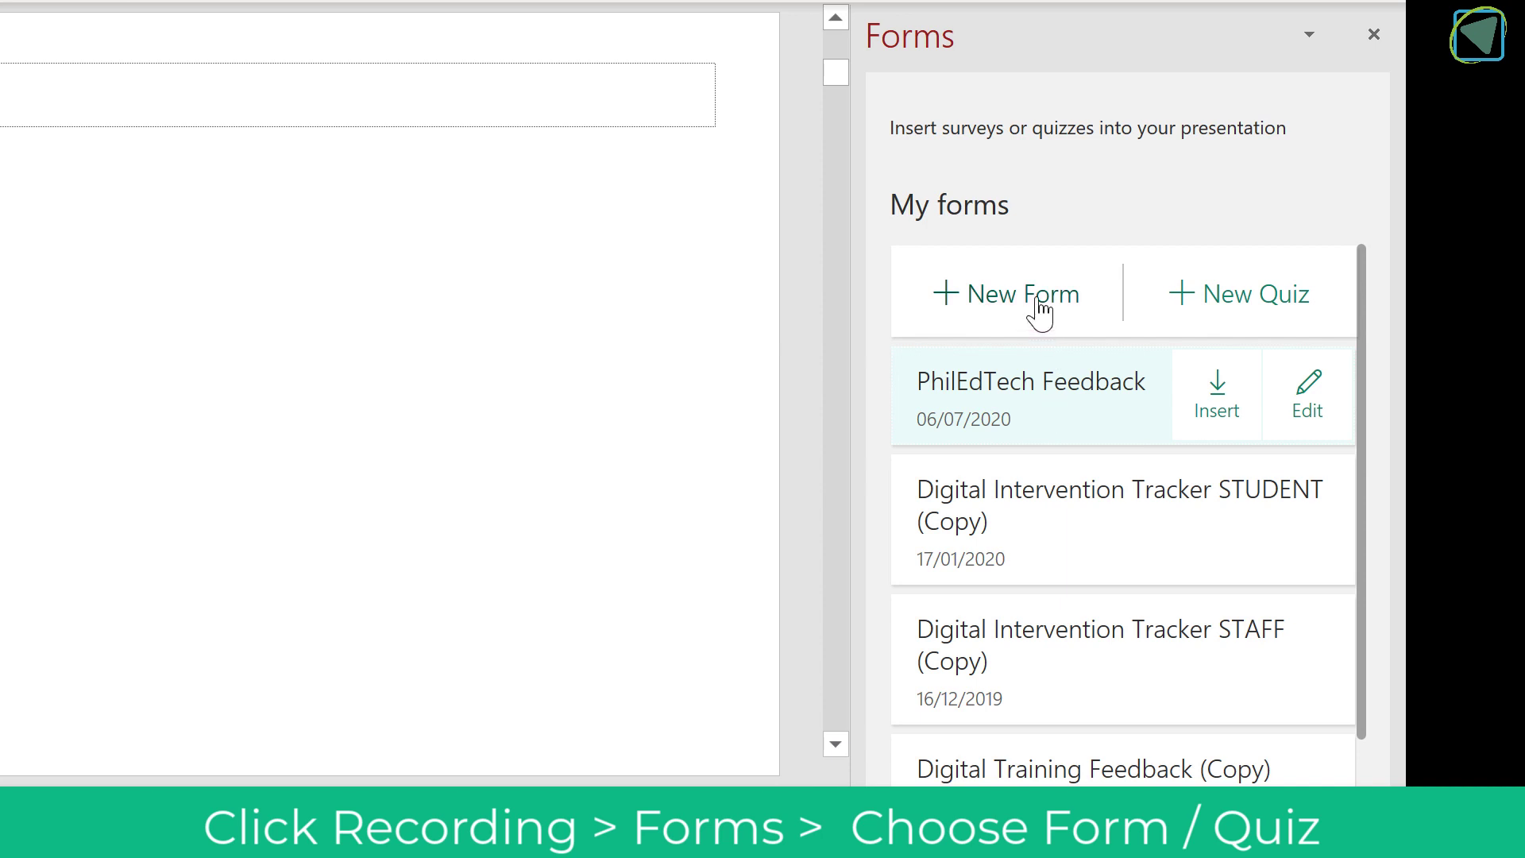
mouse_move(1000, 389)
left_click(1237, 401)
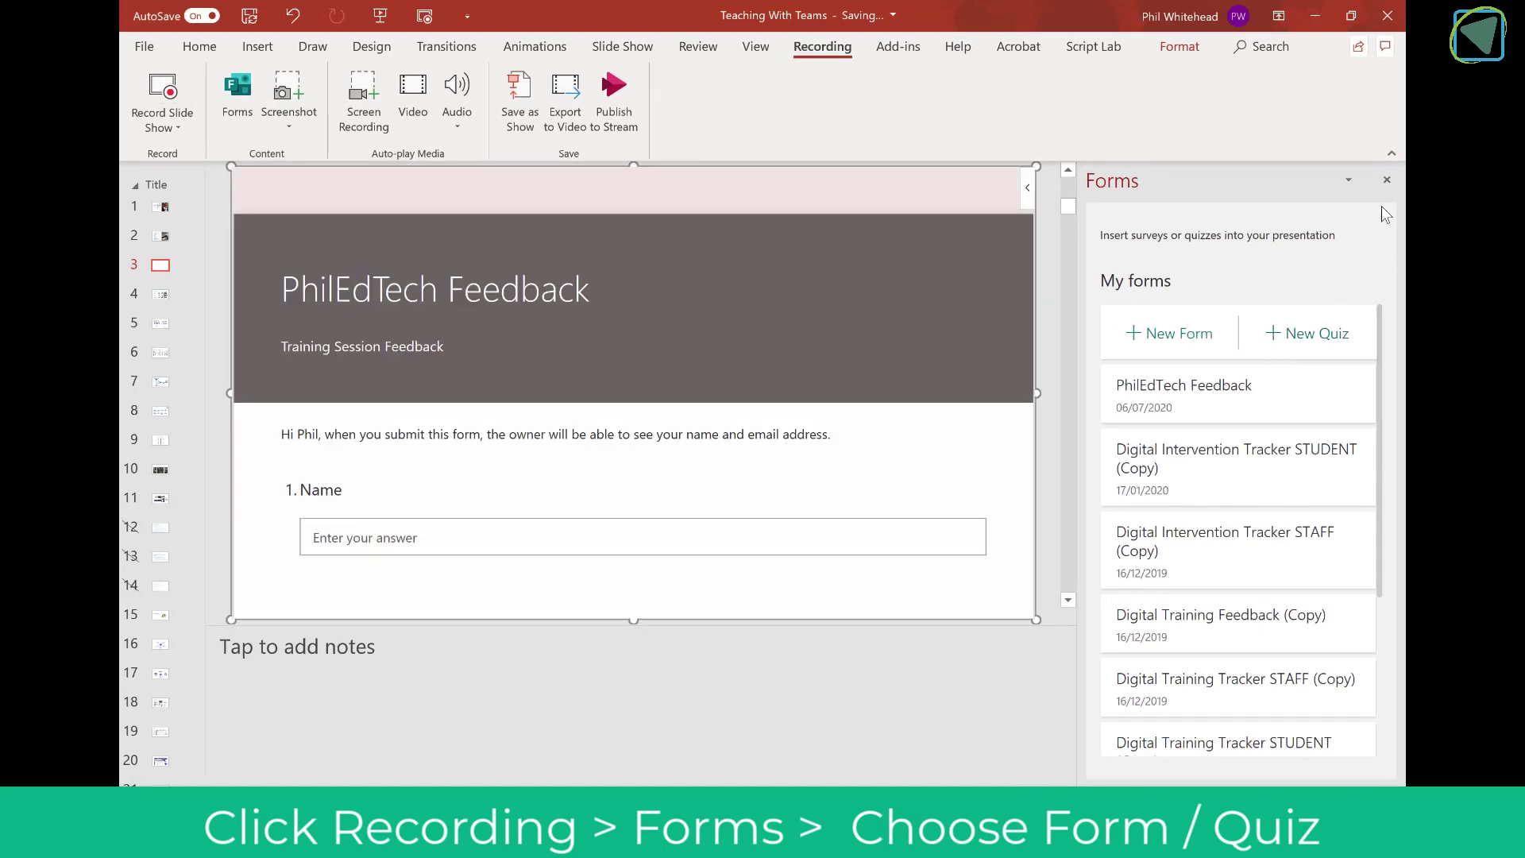
left_click(1387, 181)
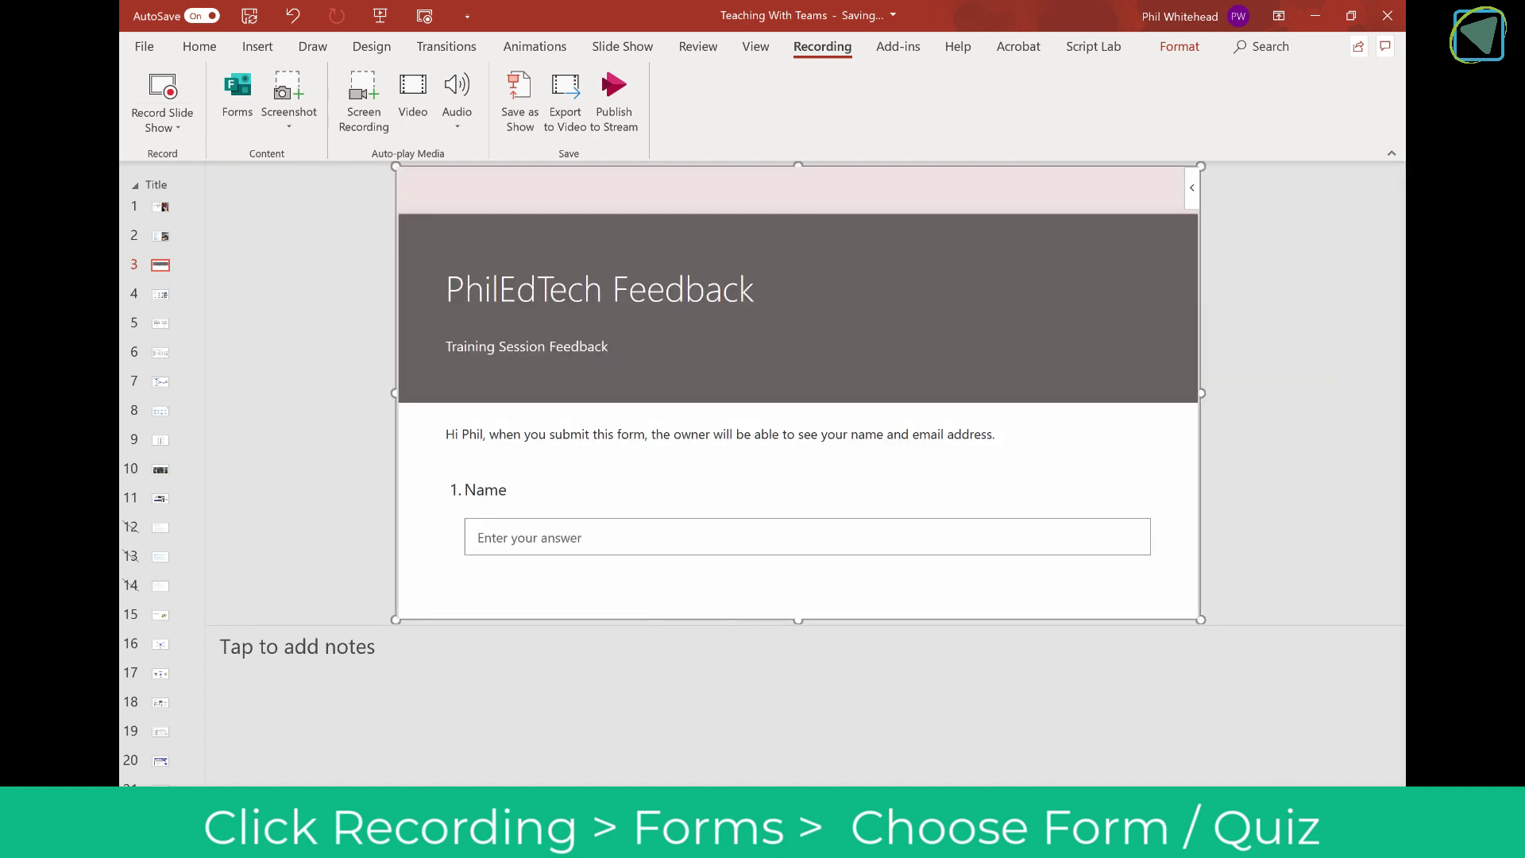
key("shift+F5")
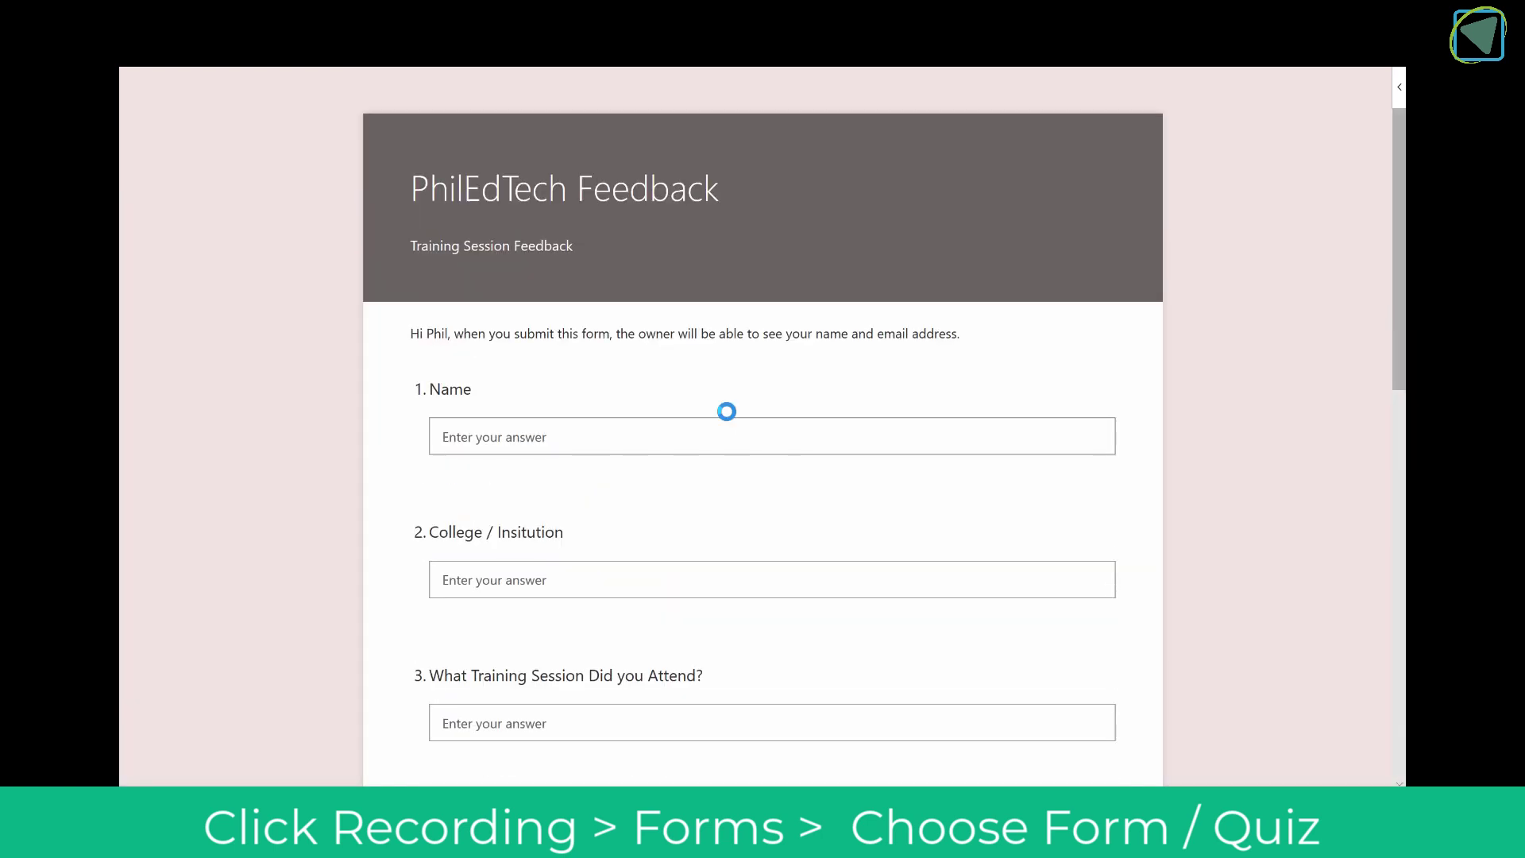
left_click_drag(1401, 246, 1401, 671)
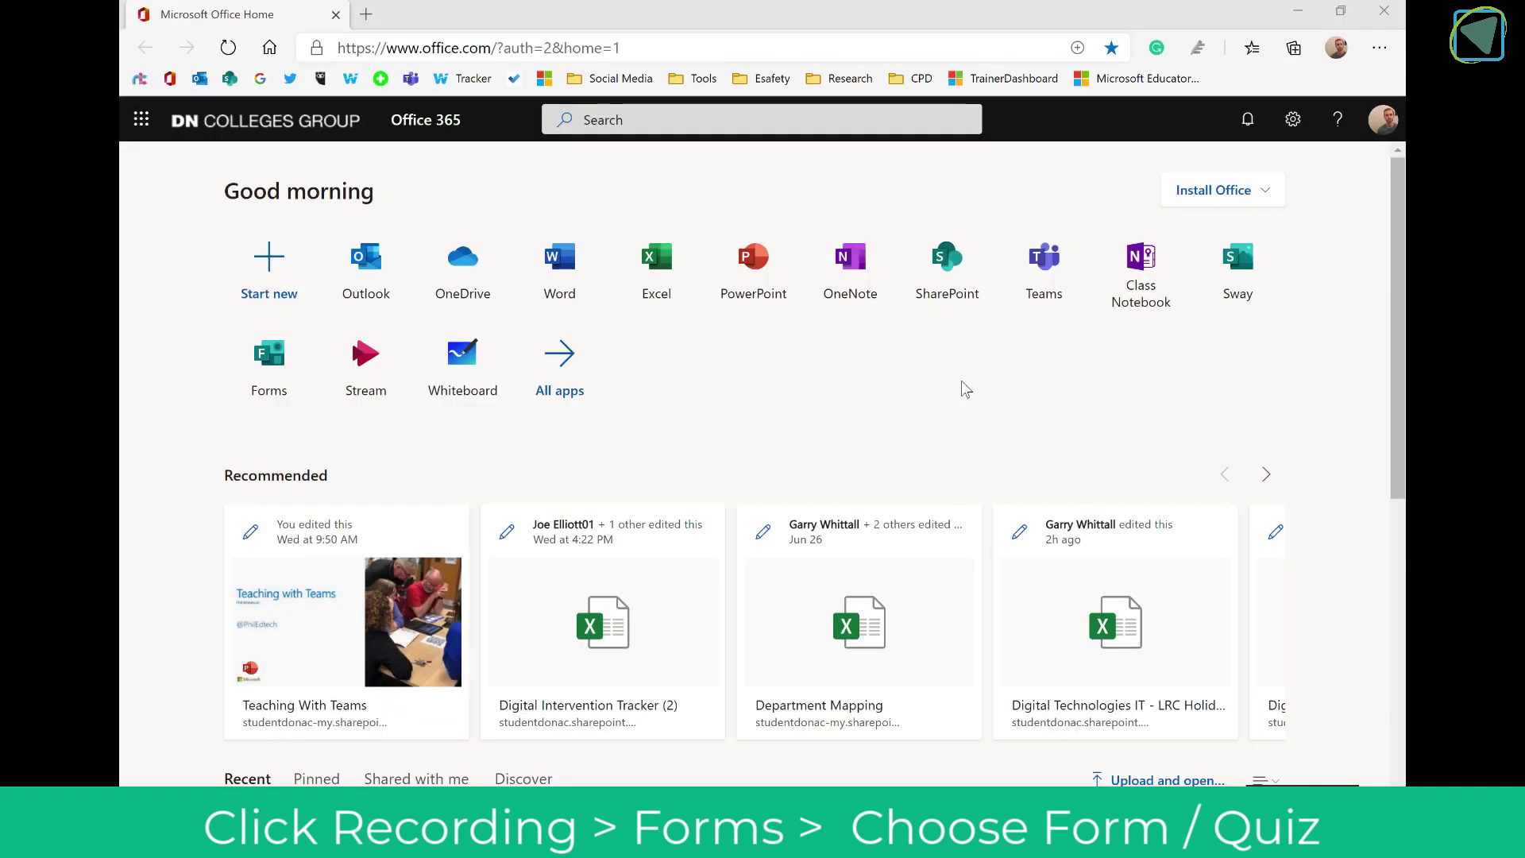